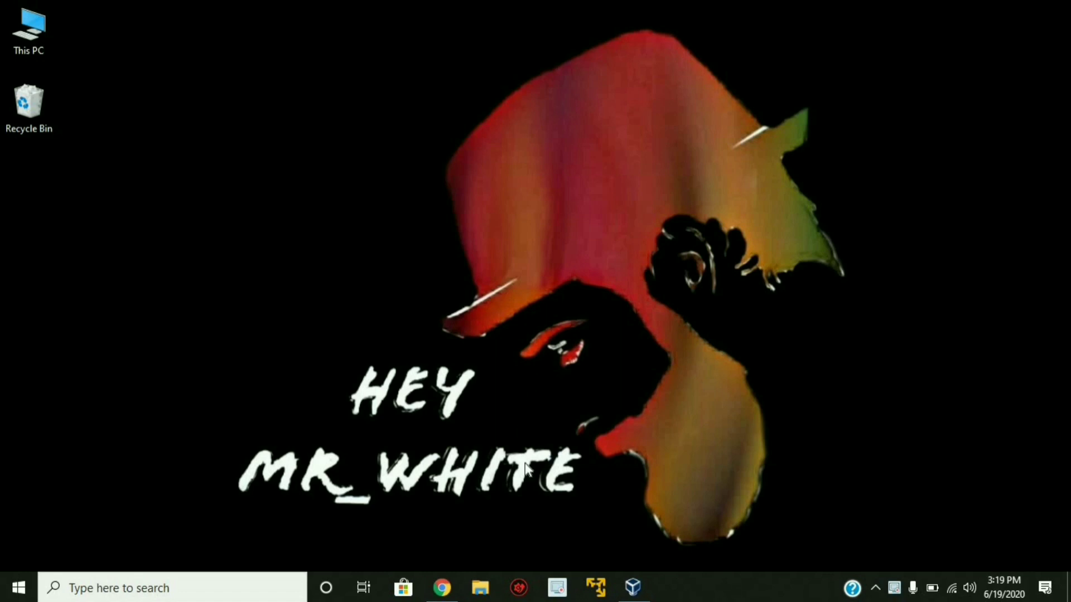
Switch to Google Chrome and search Google for "tails os".
mouse_move(445, 590)
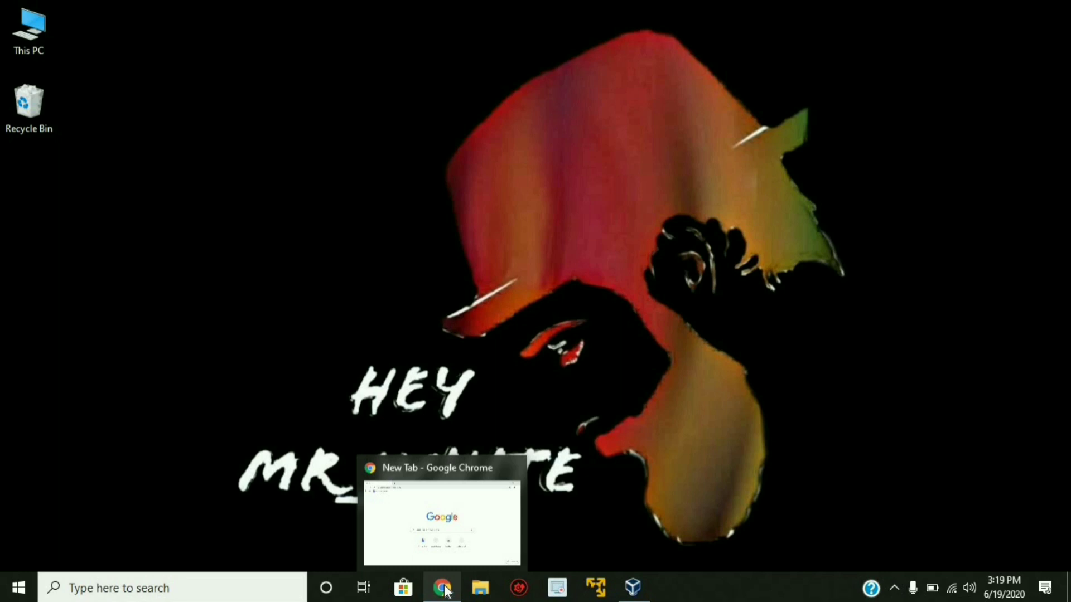
click(451, 598)
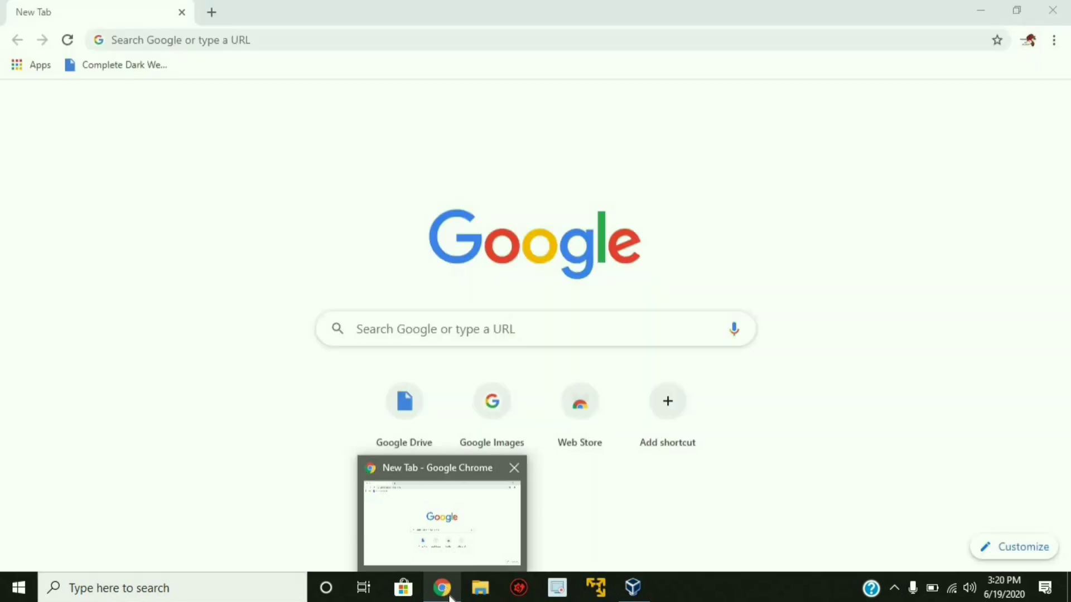
click(443, 590)
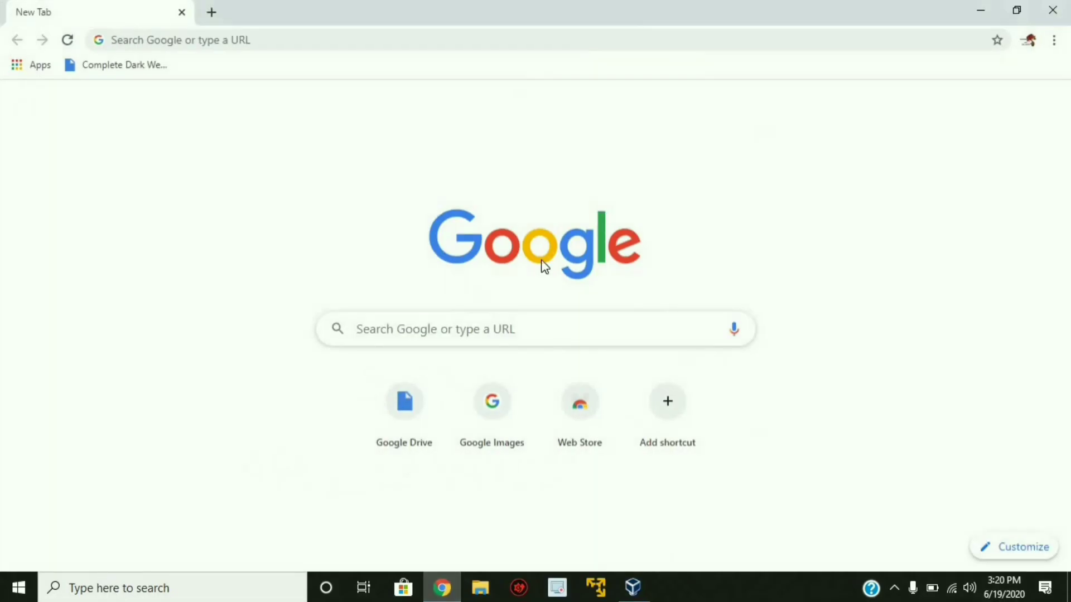
click(479, 323)
text(ta)
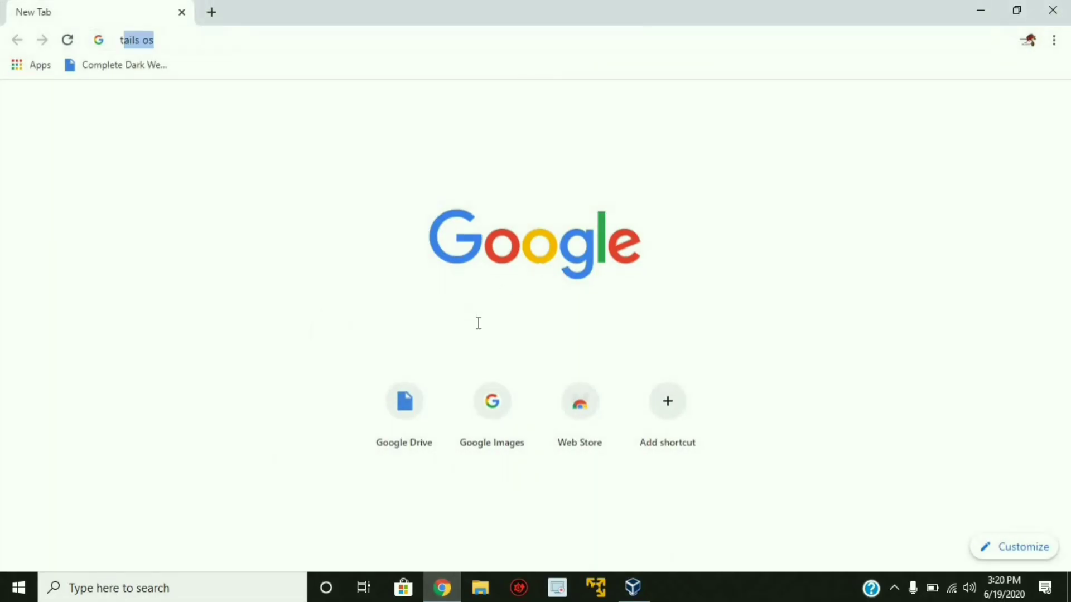
text(il)
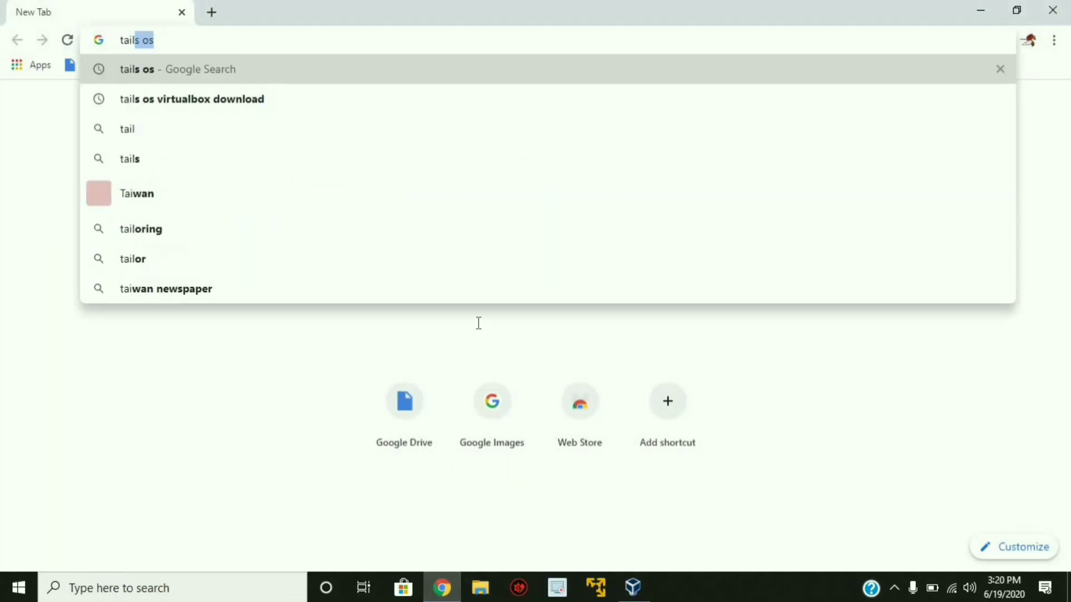
text(s os)
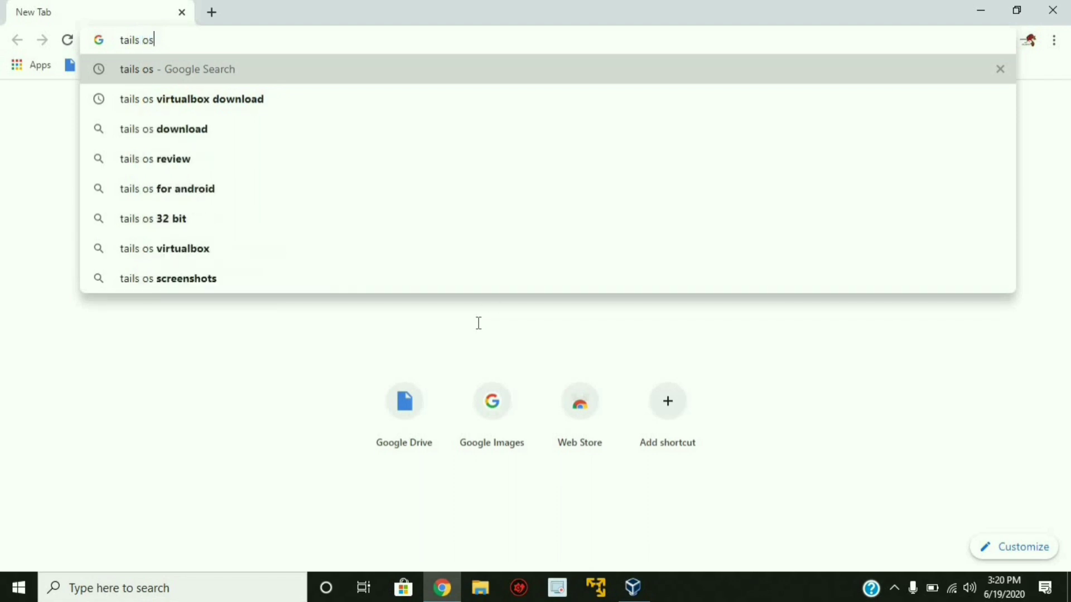
click(449, 70)
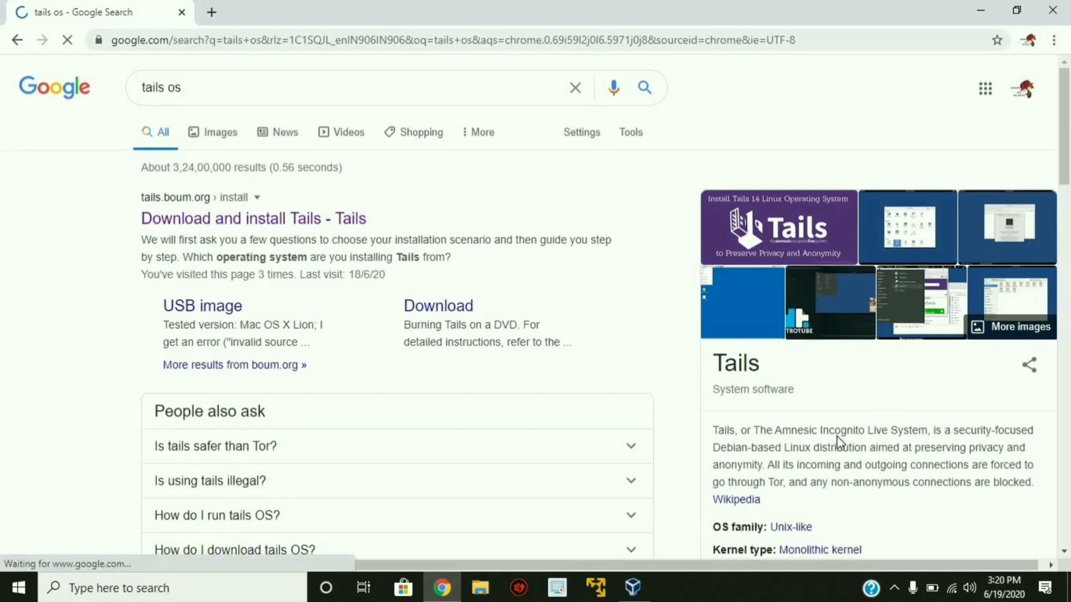
Open the Tails download and install page and go to the ISO image download for virtual machines.
scroll(837, 436, down, 2)
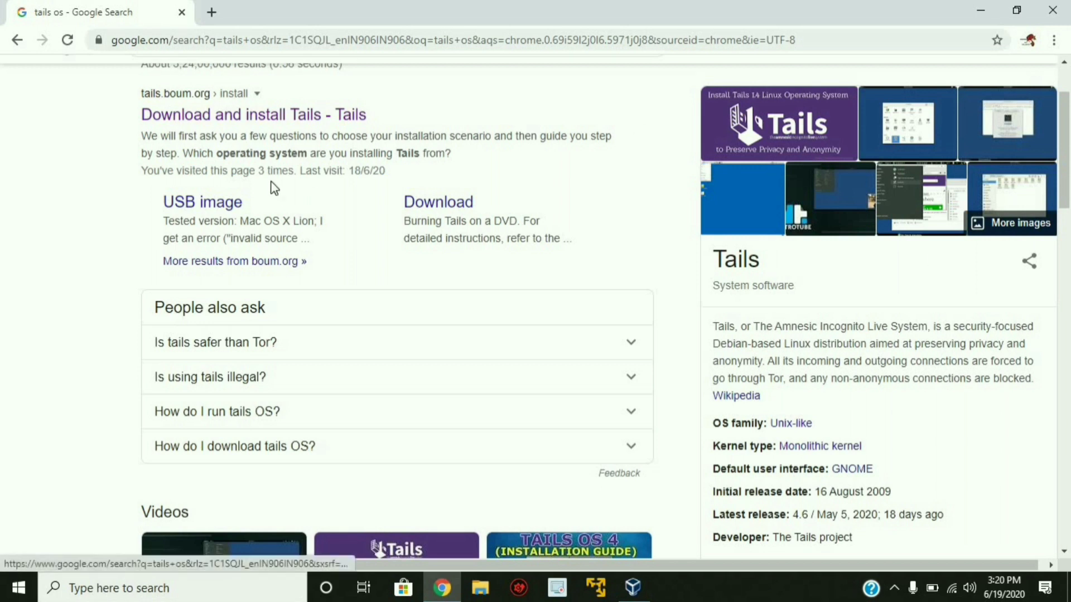
click(233, 128)
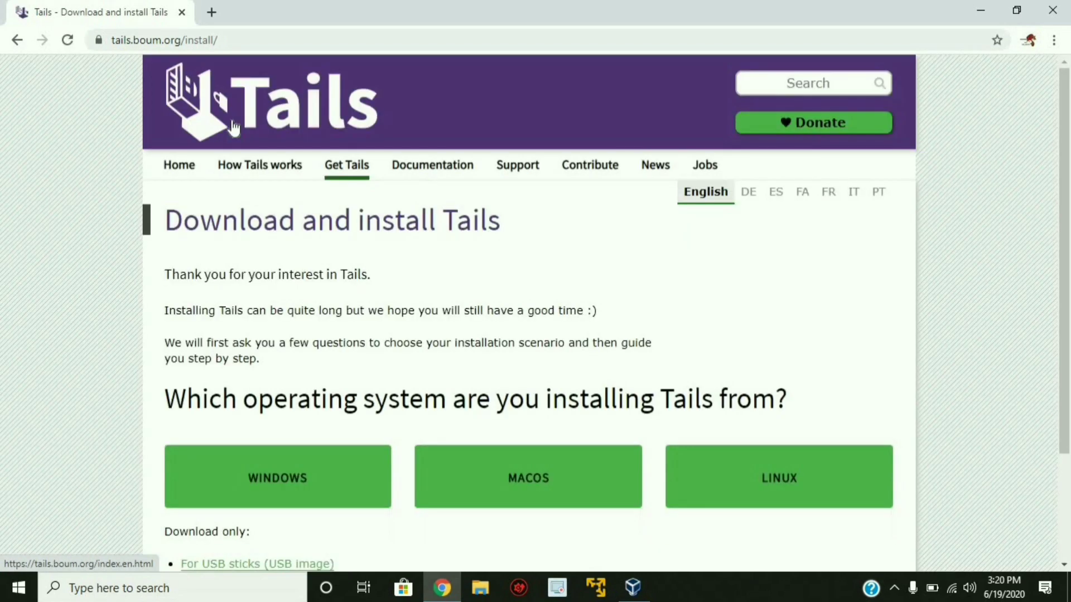
scroll(272, 227, down, 1)
scroll(271, 228, down, 1)
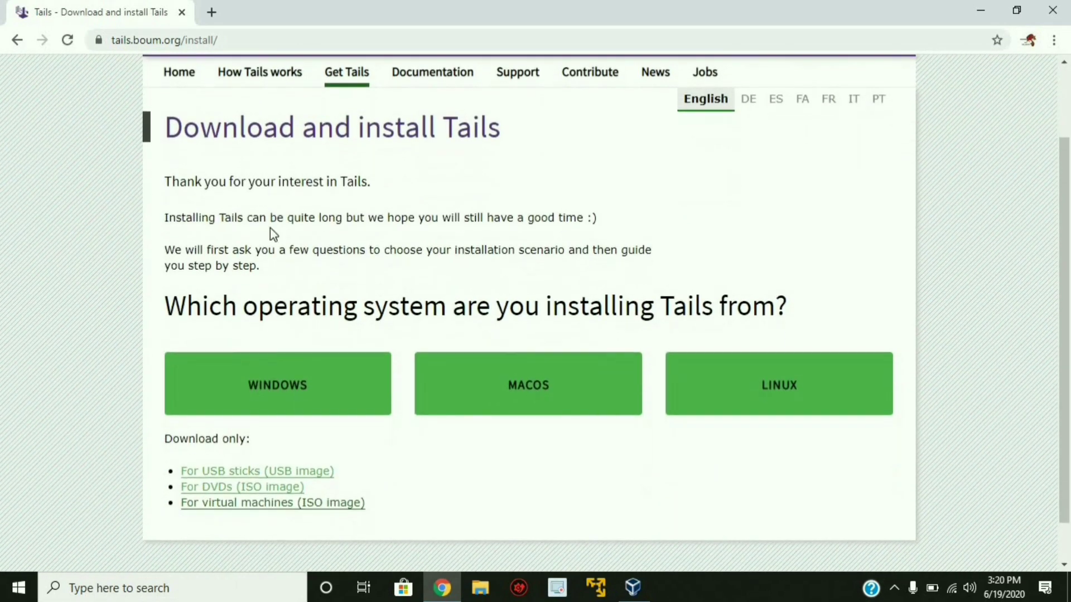
scroll(454, 287, down, 1)
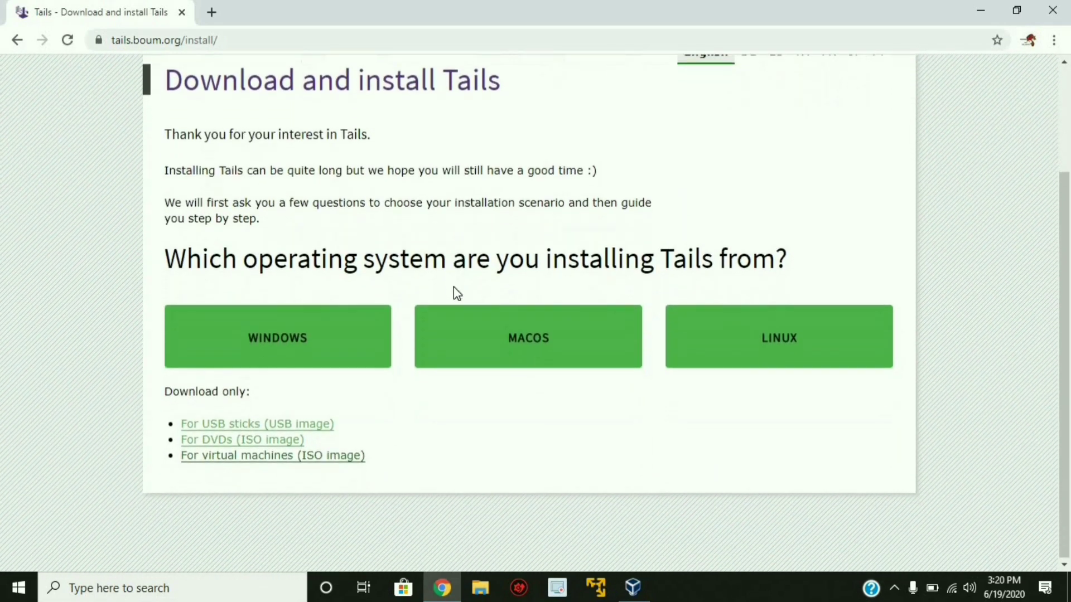
scroll(284, 390, up, 1)
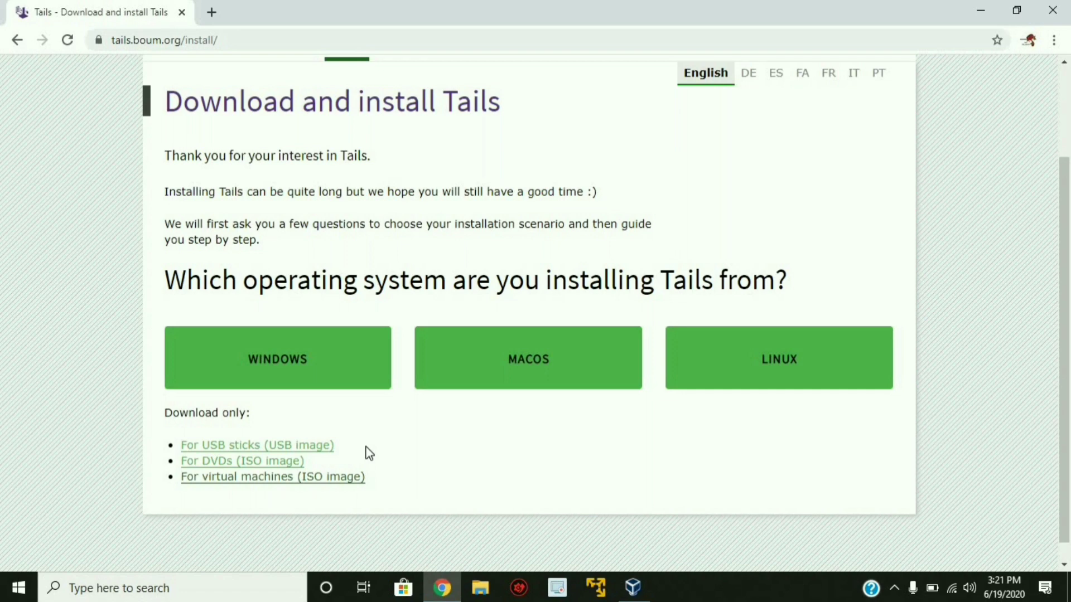
click(308, 488)
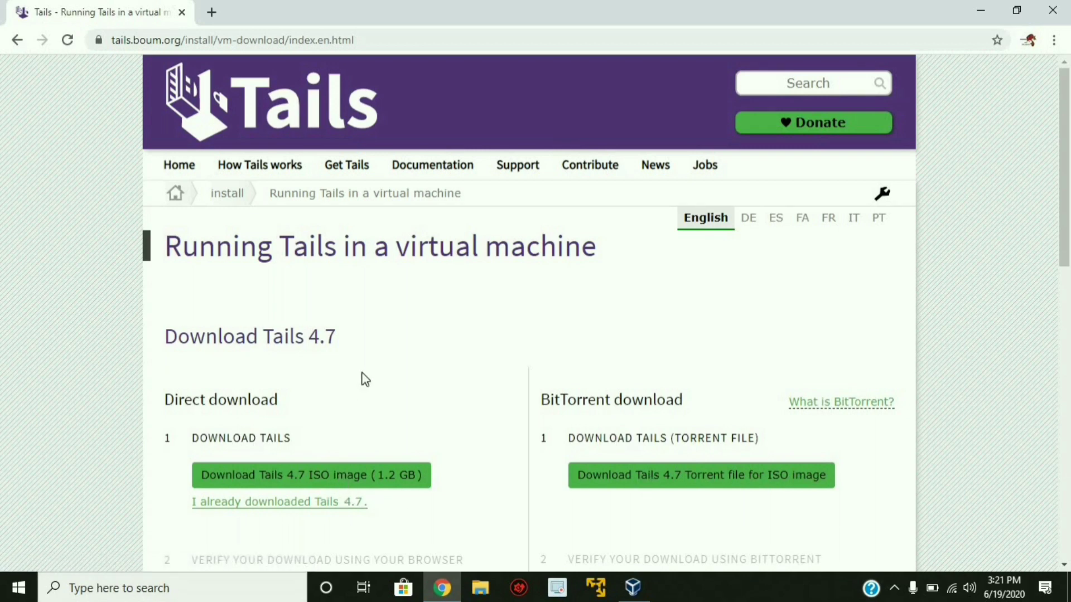
Search Google for "balenaetcher" in a new browser tab.
click(212, 16)
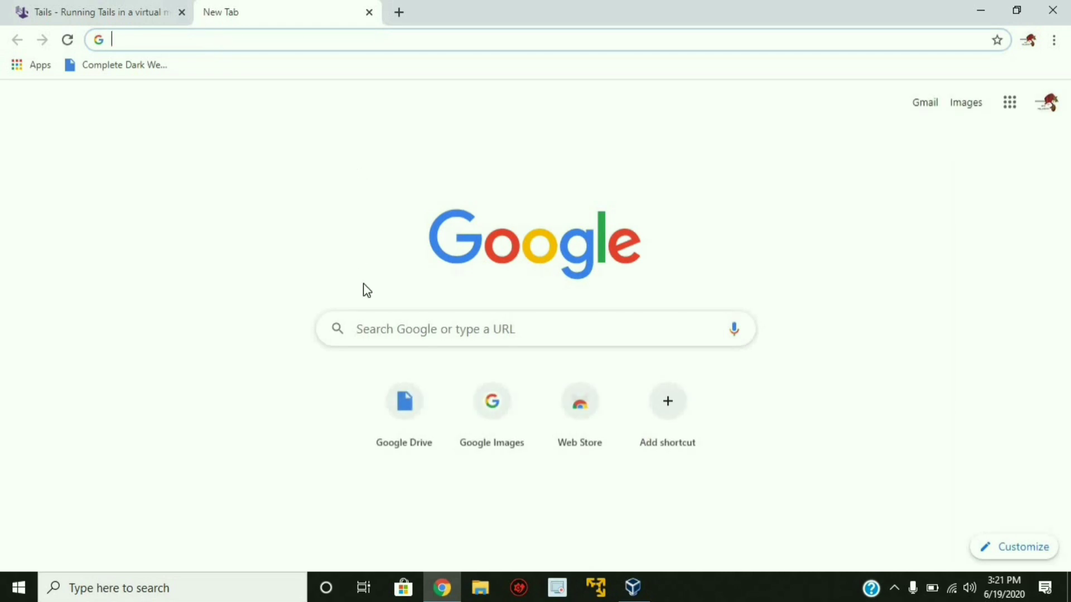
click(400, 330)
text(ba)
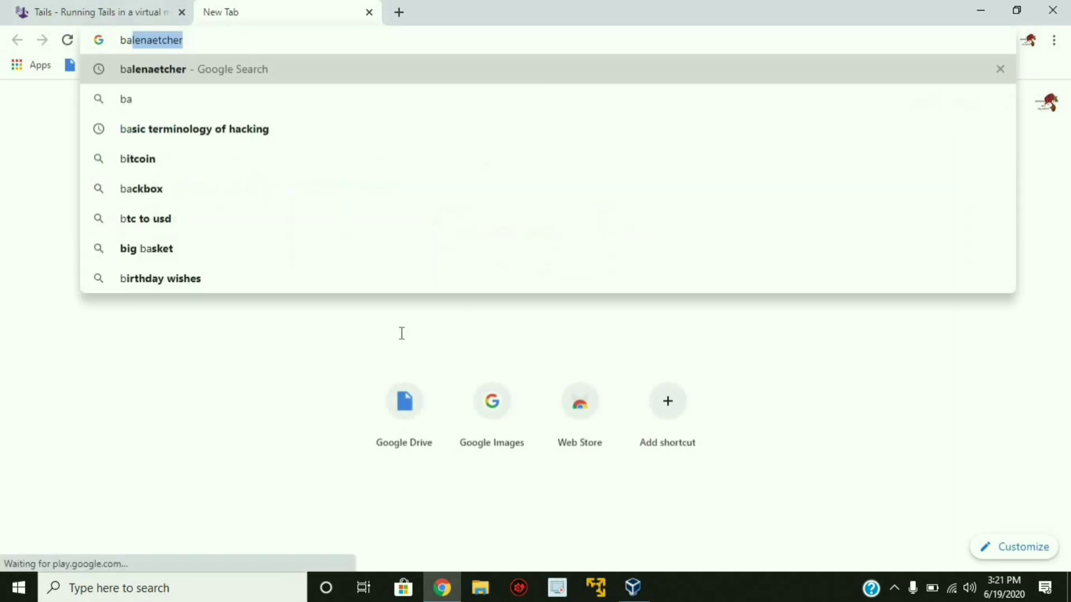
text(len)
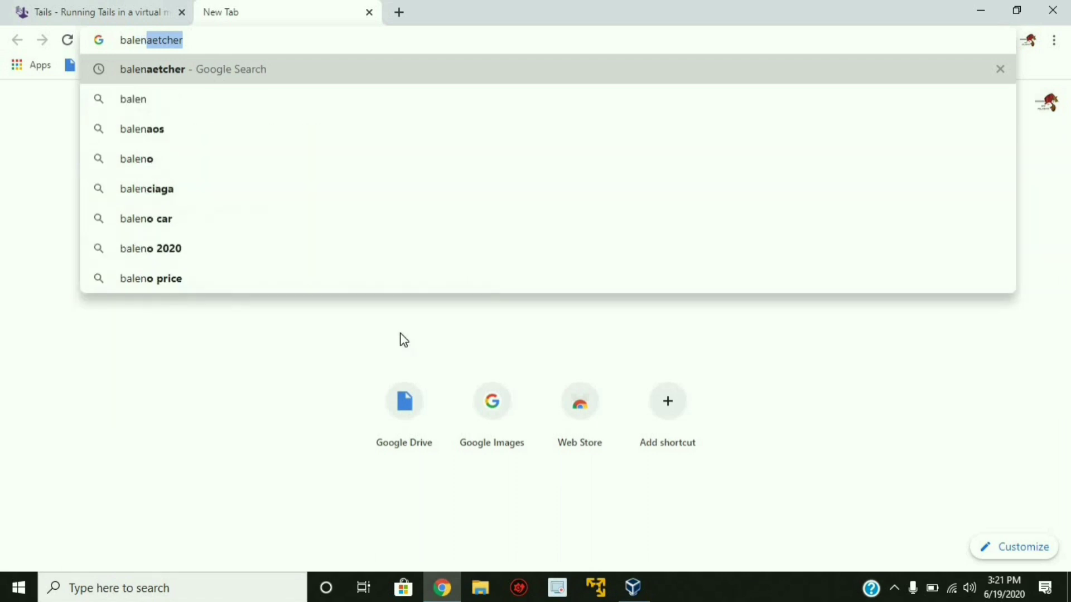
text(aeth)
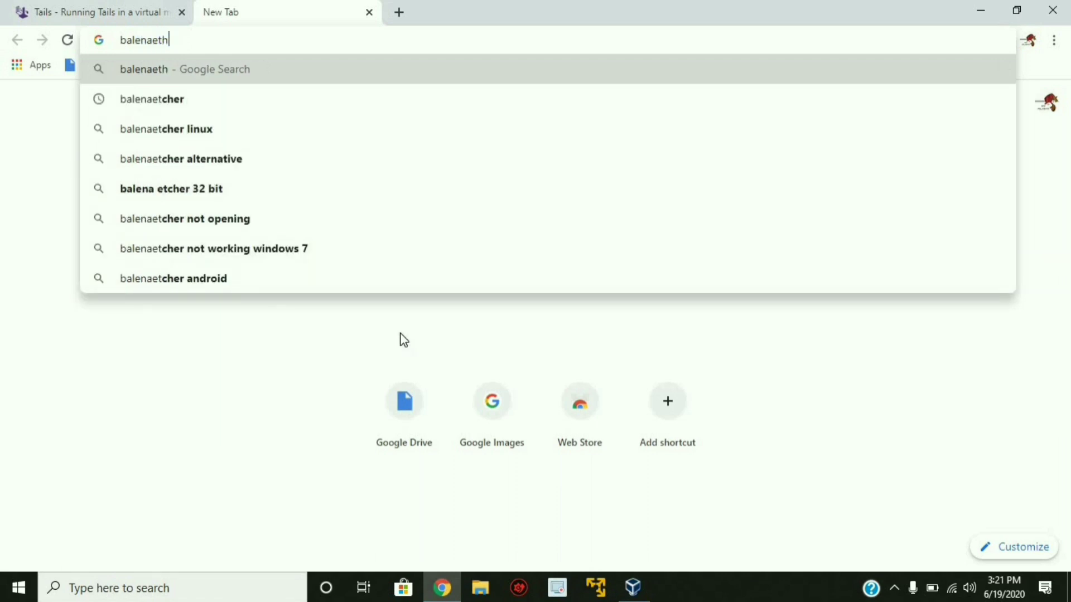
text(er)
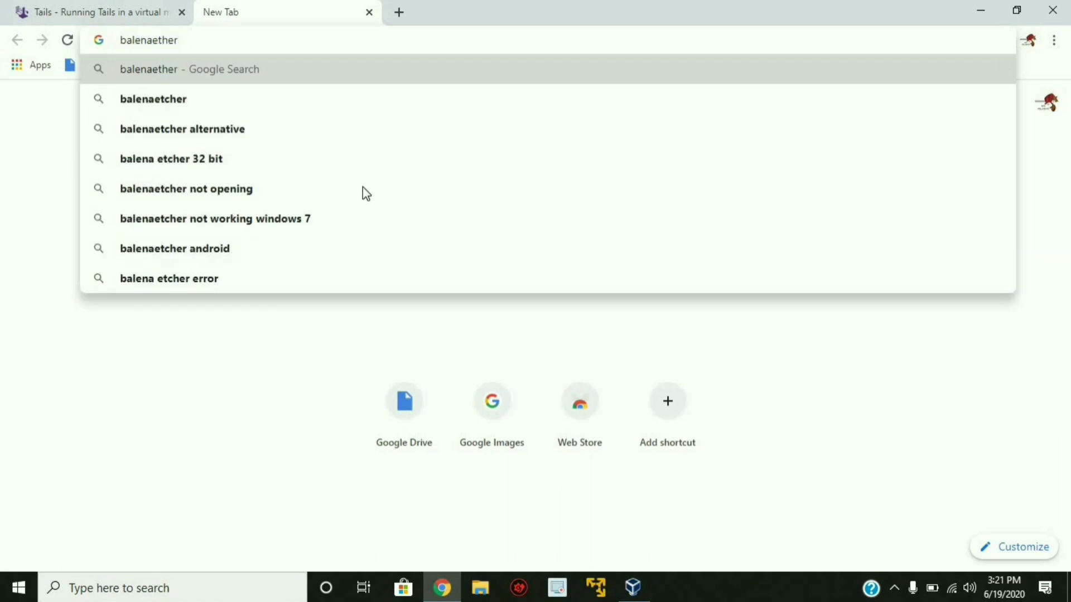
click(224, 99)
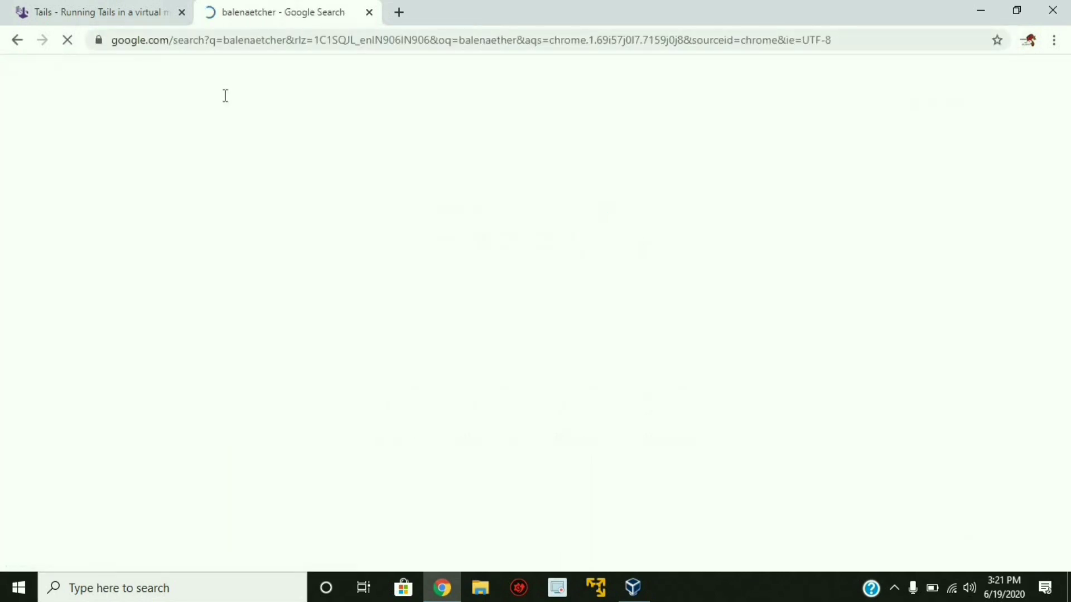
Open the balenaEtcher website and go to its list of Etcher downloads for each operating system.
click(232, 225)
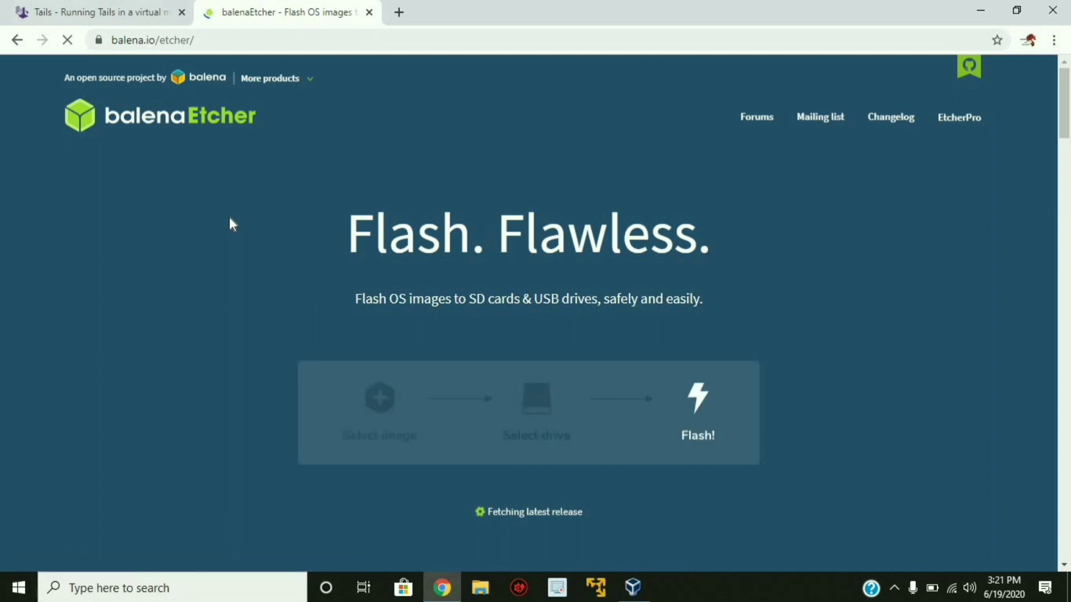
scroll(405, 315, down, 10)
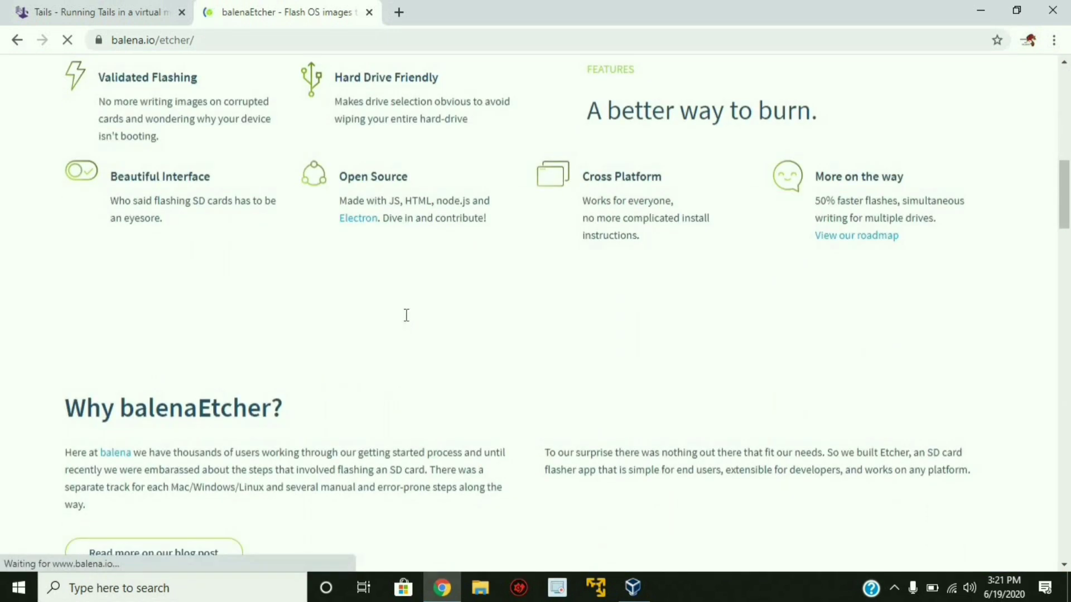
scroll(407, 315, down, 12)
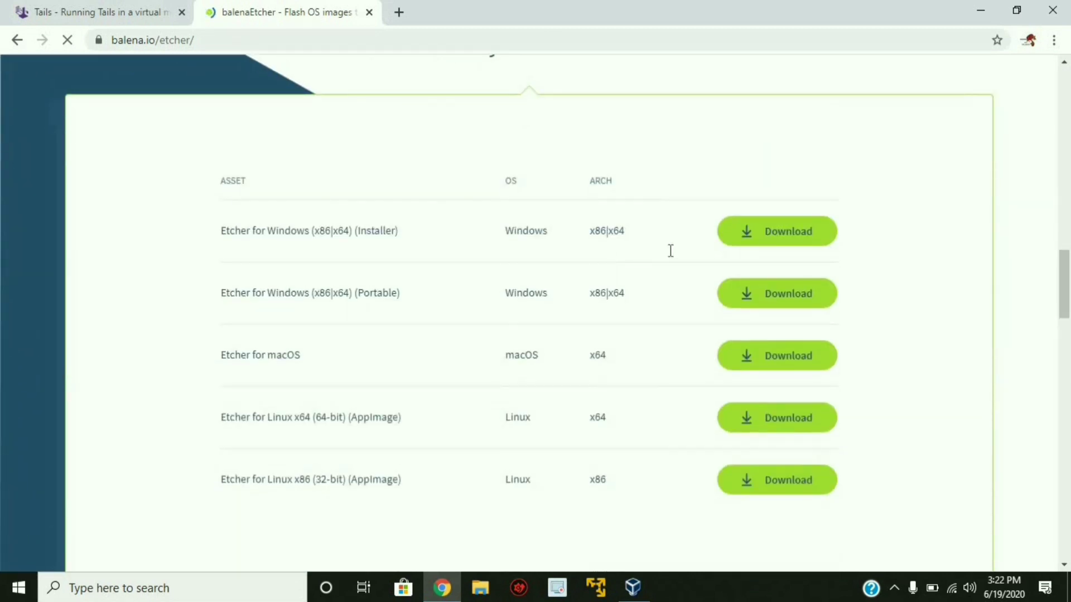
scroll(670, 251, down, 1)
scroll(809, 200, up, 1)
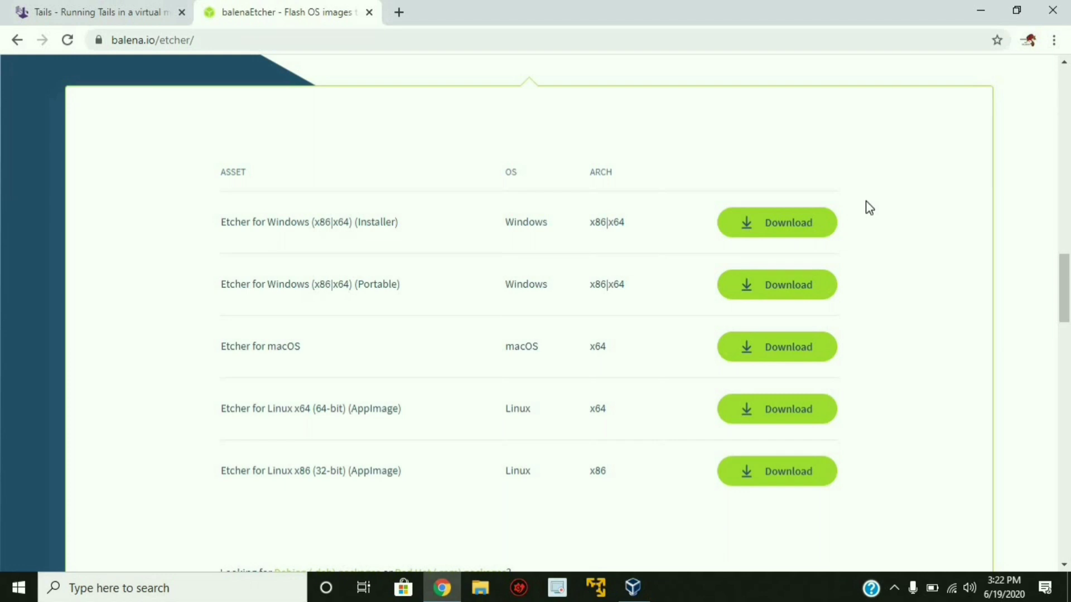
click(979, 8)
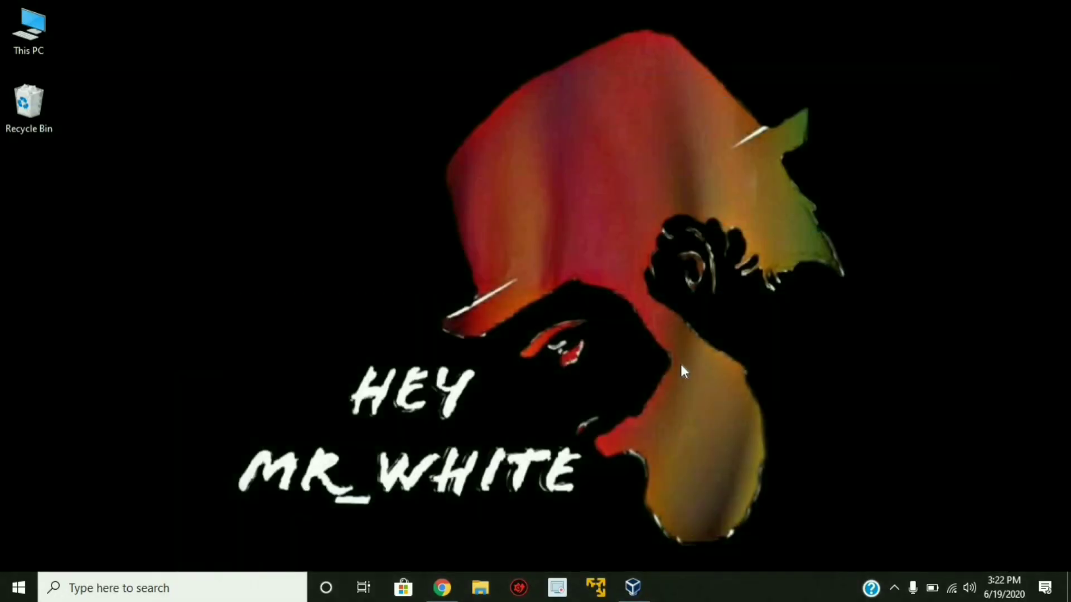
click(442, 587)
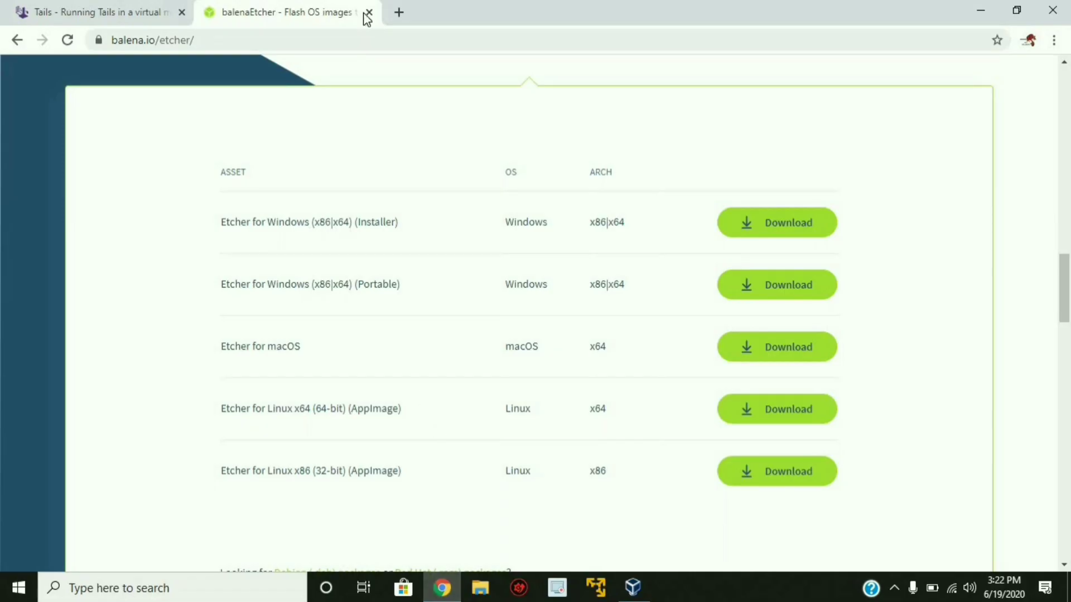
Search for "virtualbox" in a new browser tab and open the VirtualBox 6.1 download page on virtualbox.org.
click(399, 13)
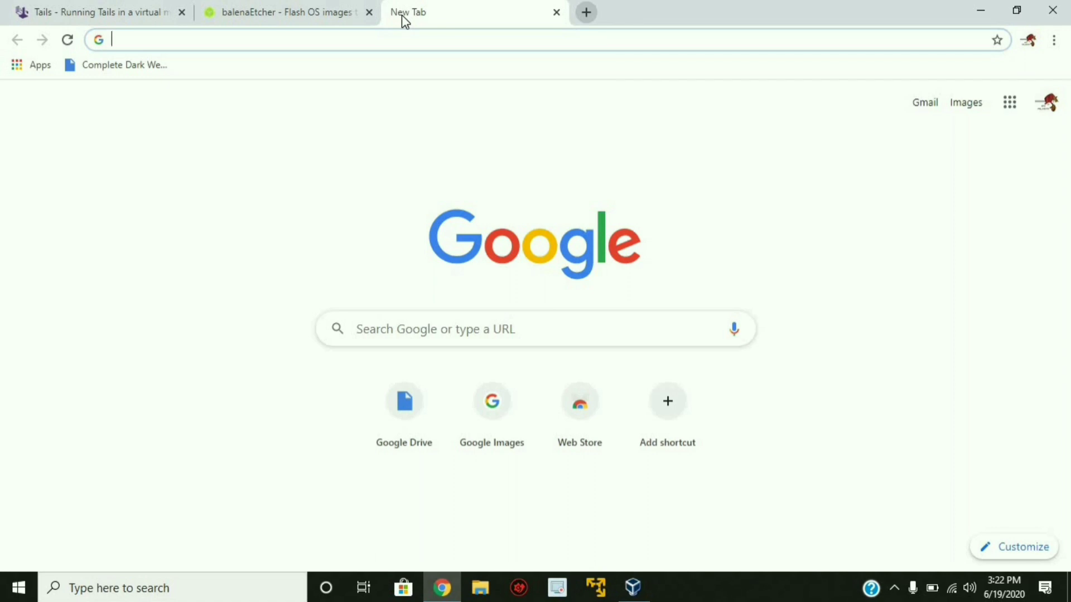
click(412, 45)
text(v)
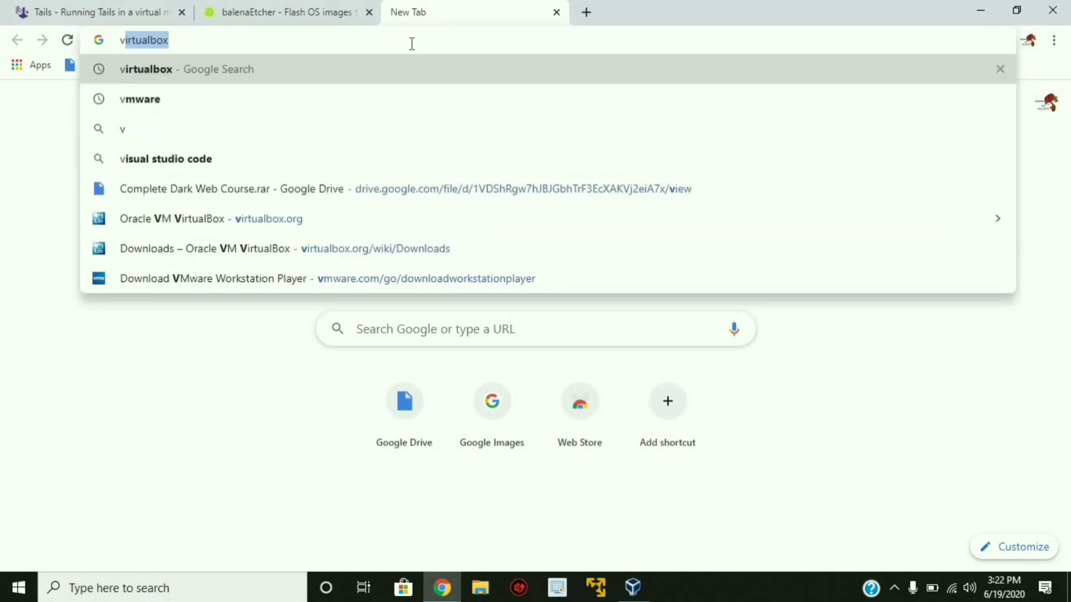
text(irta)
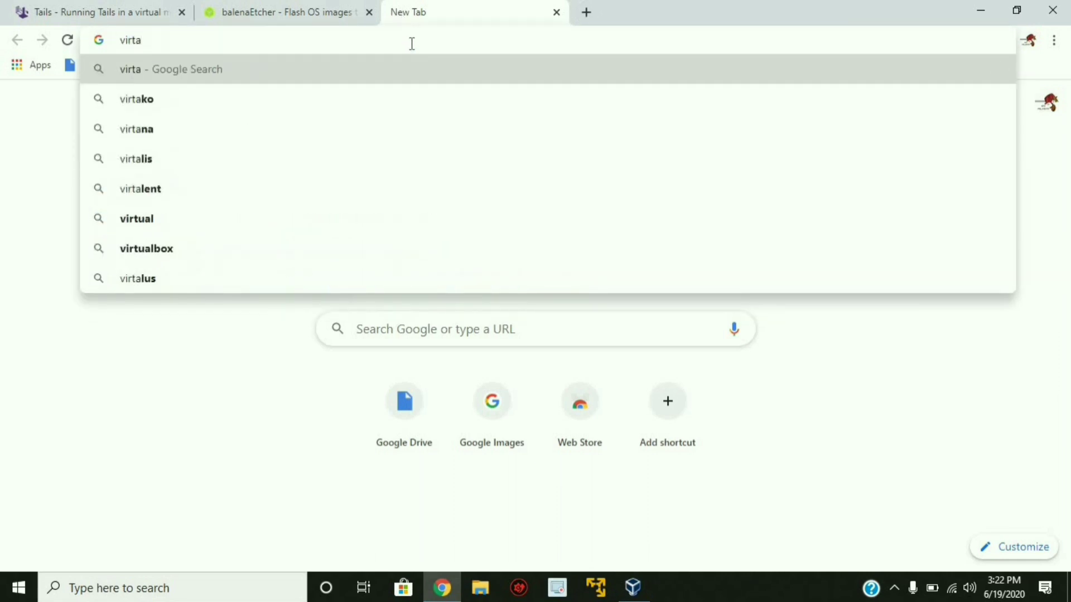
text(l)
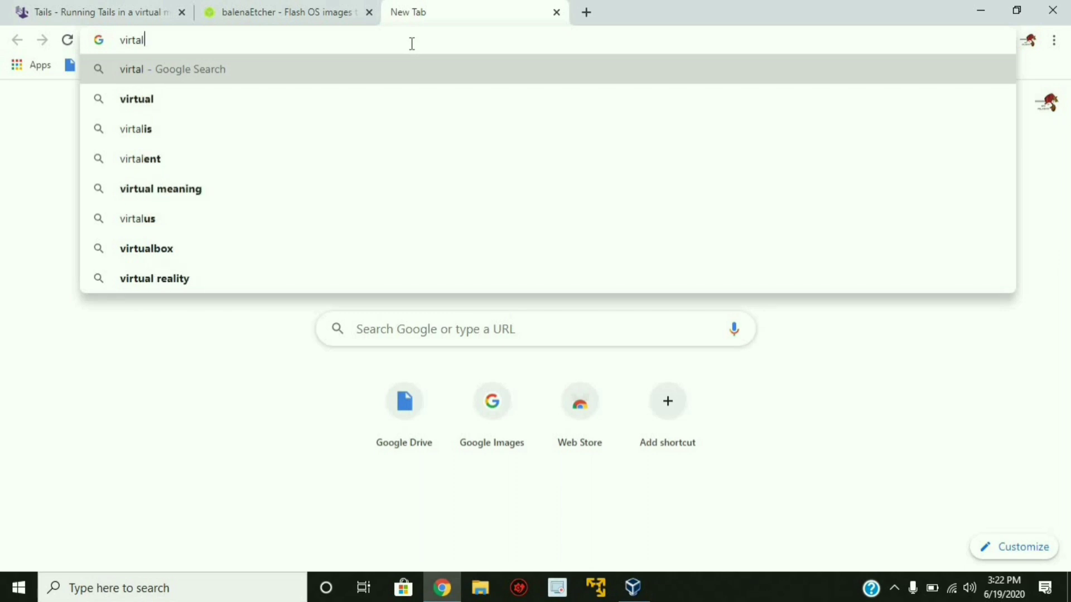
text( box)
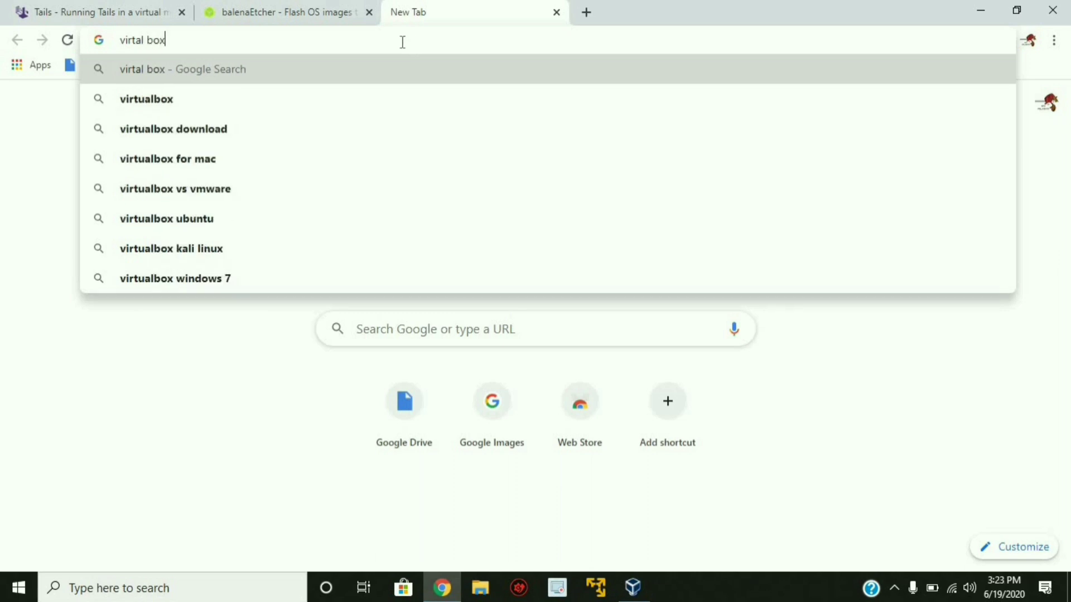
click(253, 98)
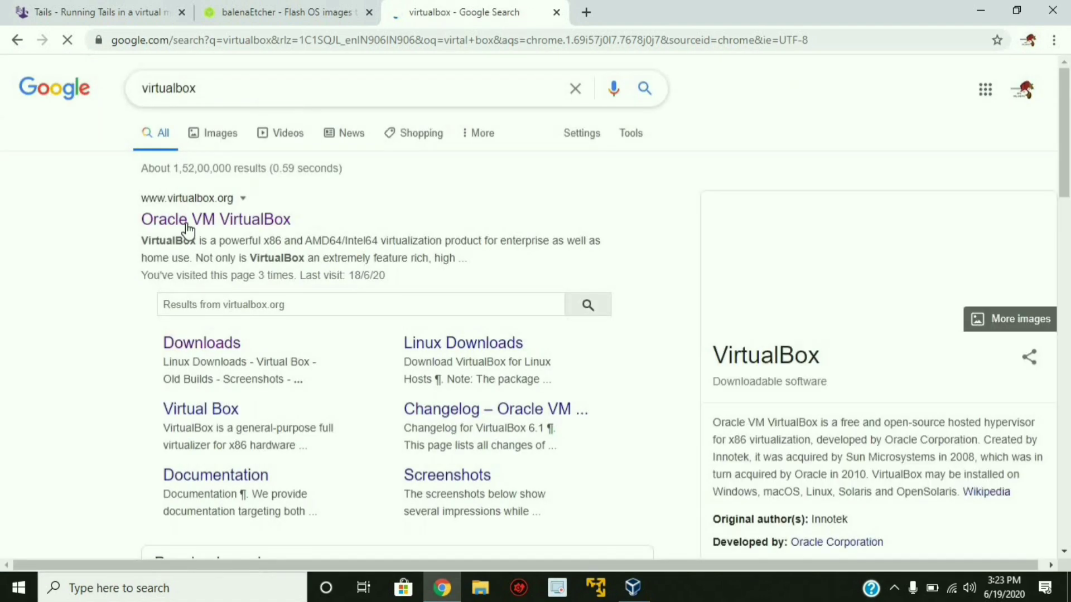
click(186, 221)
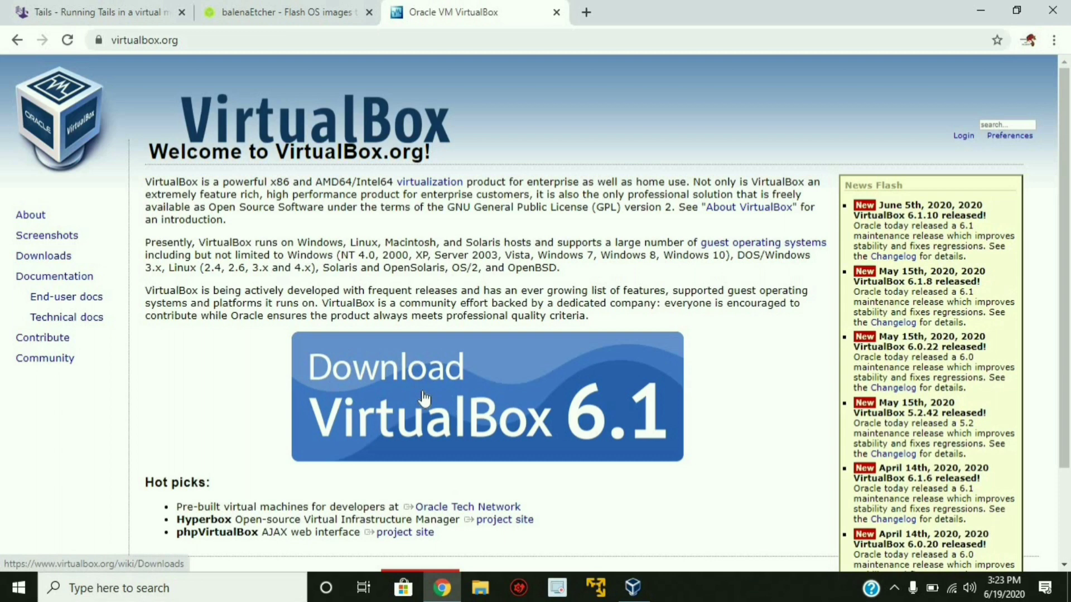
click(423, 397)
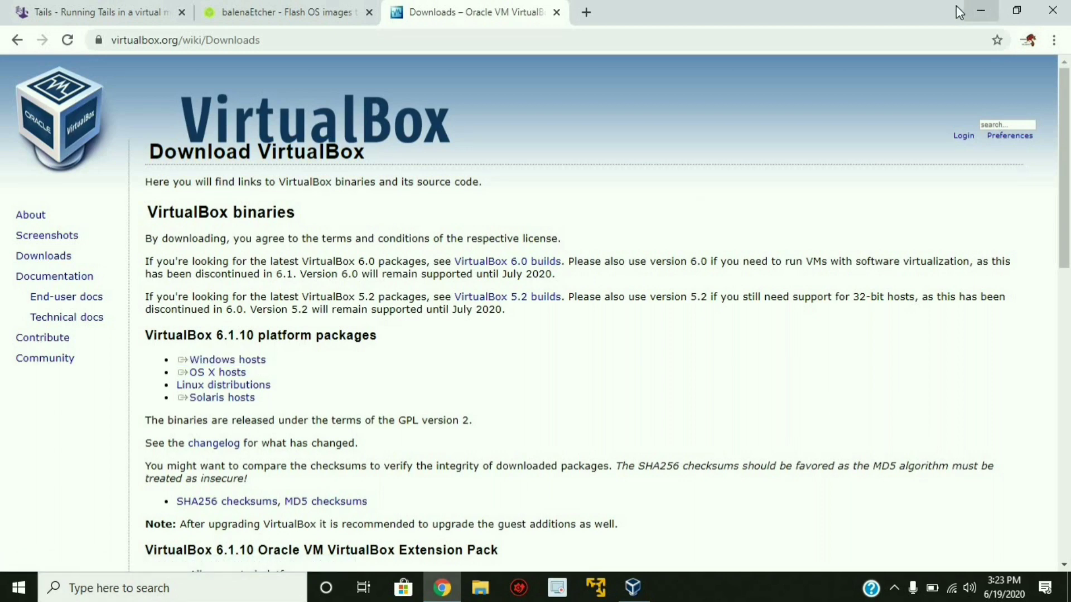
Minimize the browser and switch to Oracle VM VirtualBox Manager.
click(979, 9)
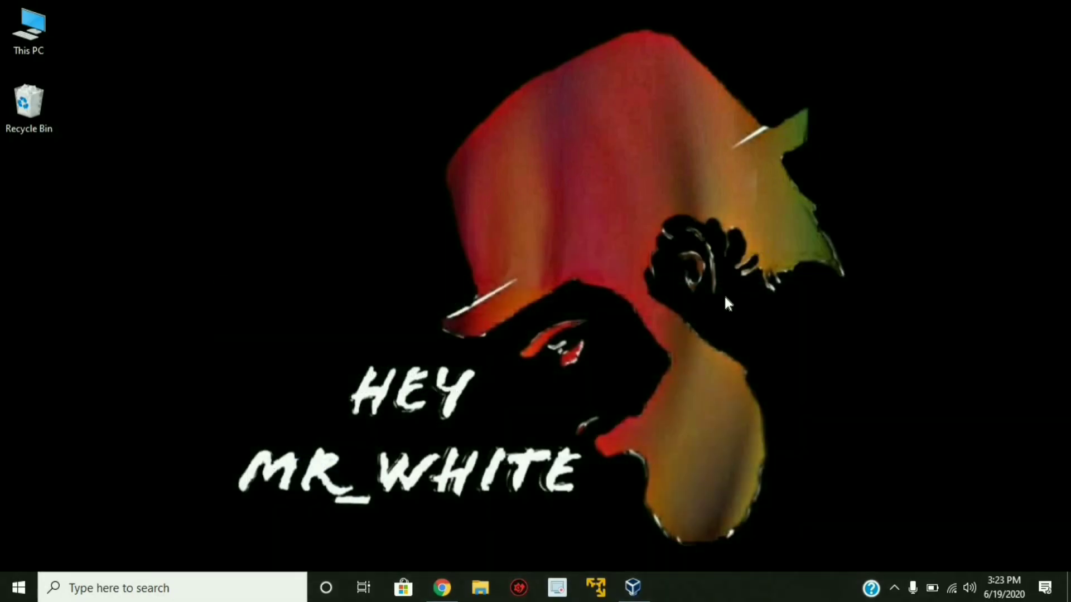
click(634, 588)
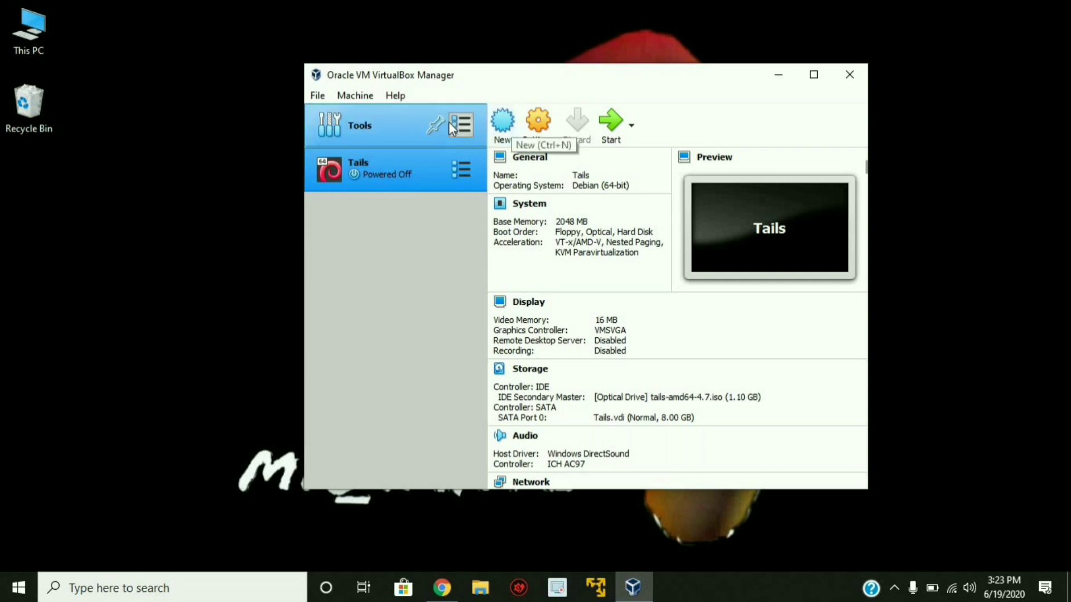
Start creating a new virtual machine and name it Tails.
click(449, 123)
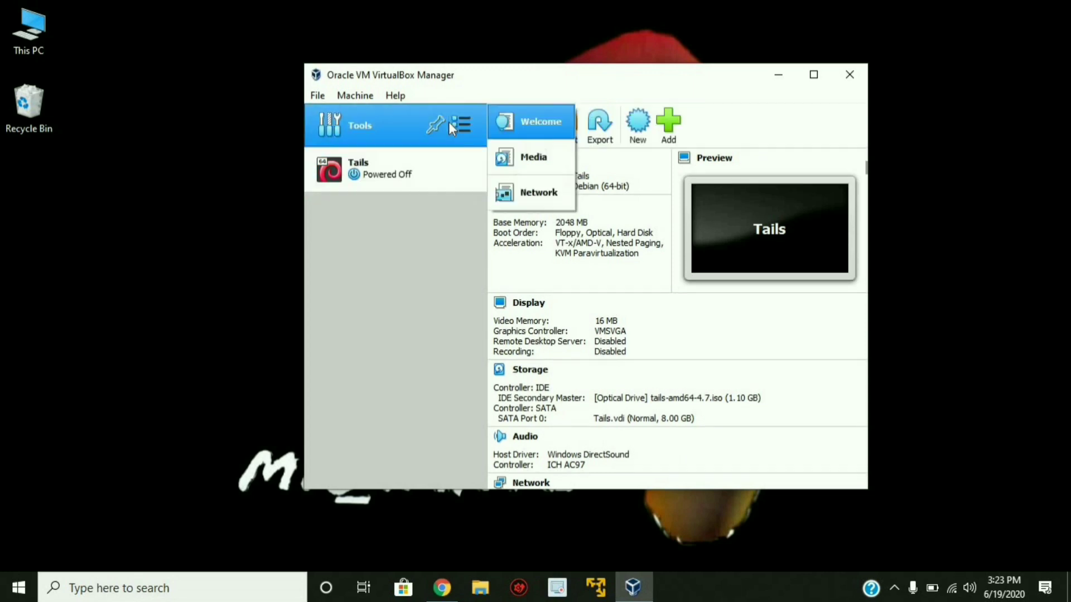
click(648, 134)
click(648, 134)
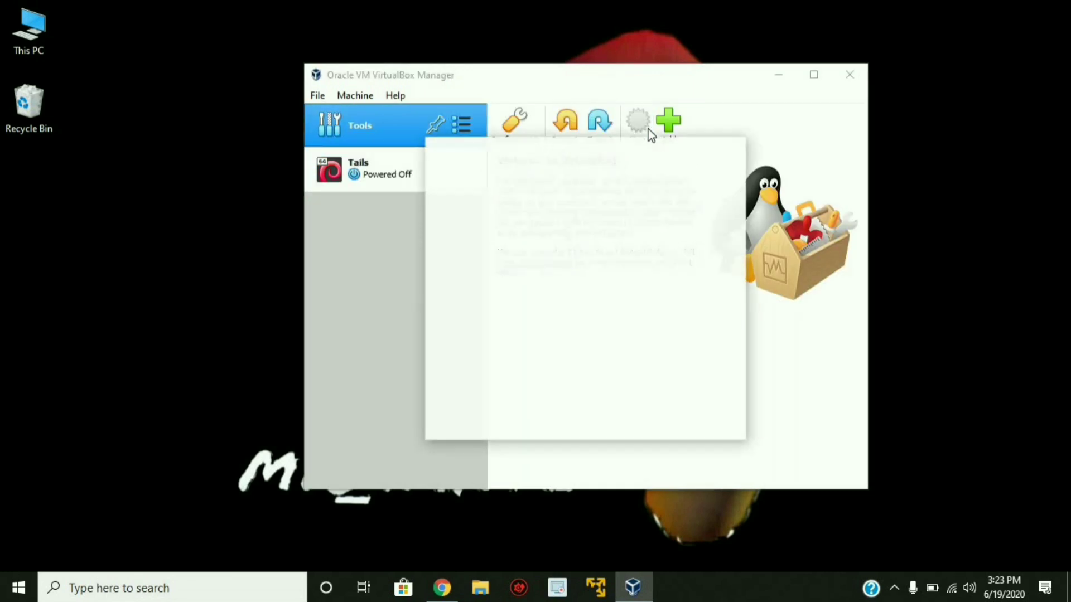
click(555, 289)
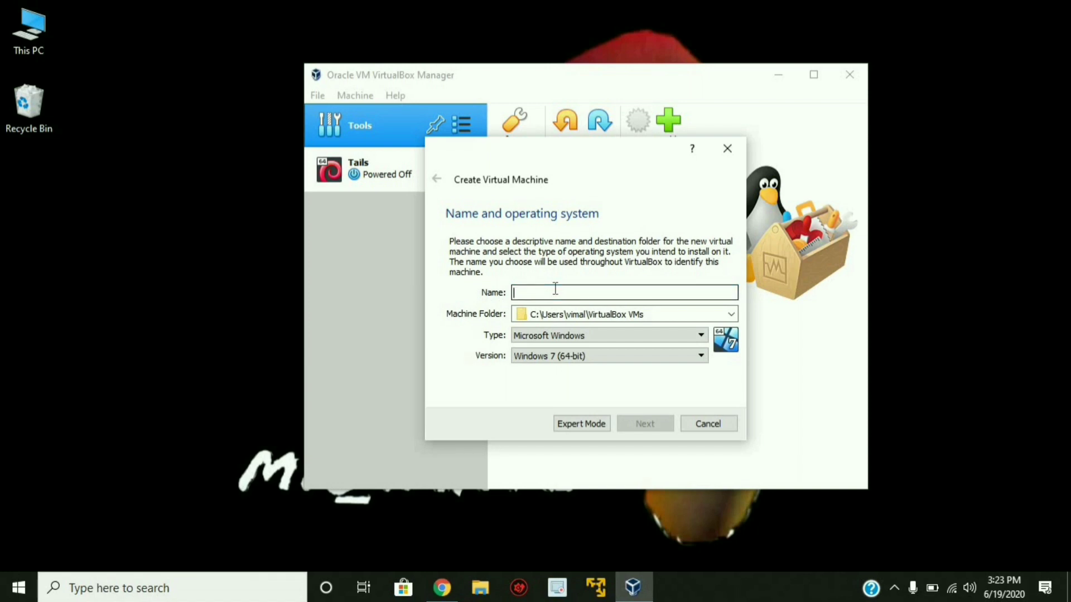
text(Ta)
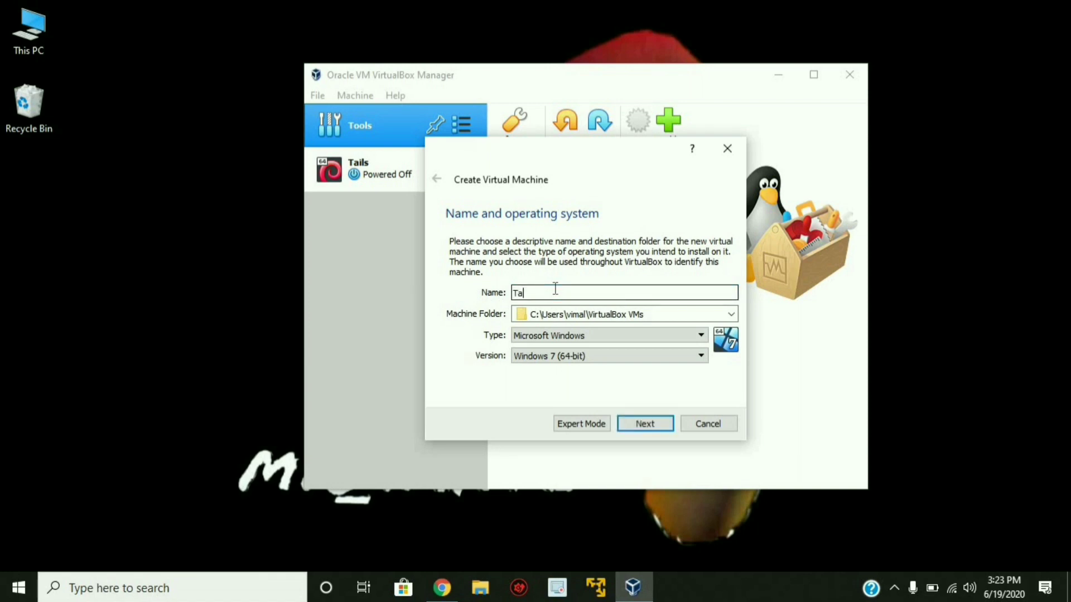
text(ils)
Set the new machine's type to Linux and its version to Debian (64-bit), and try to continue.
click(602, 337)
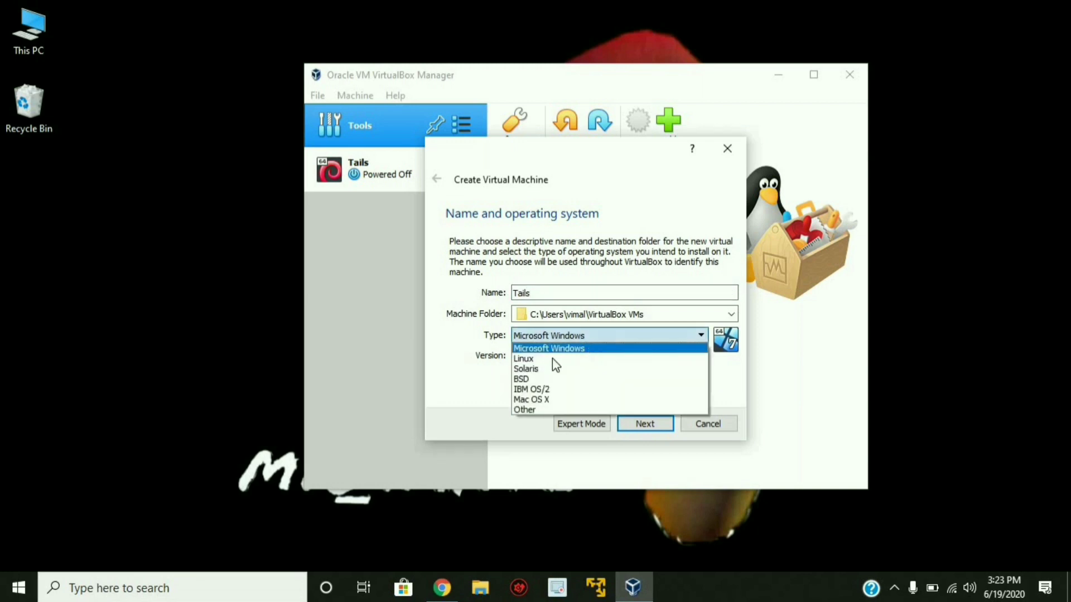
click(544, 358)
click(547, 357)
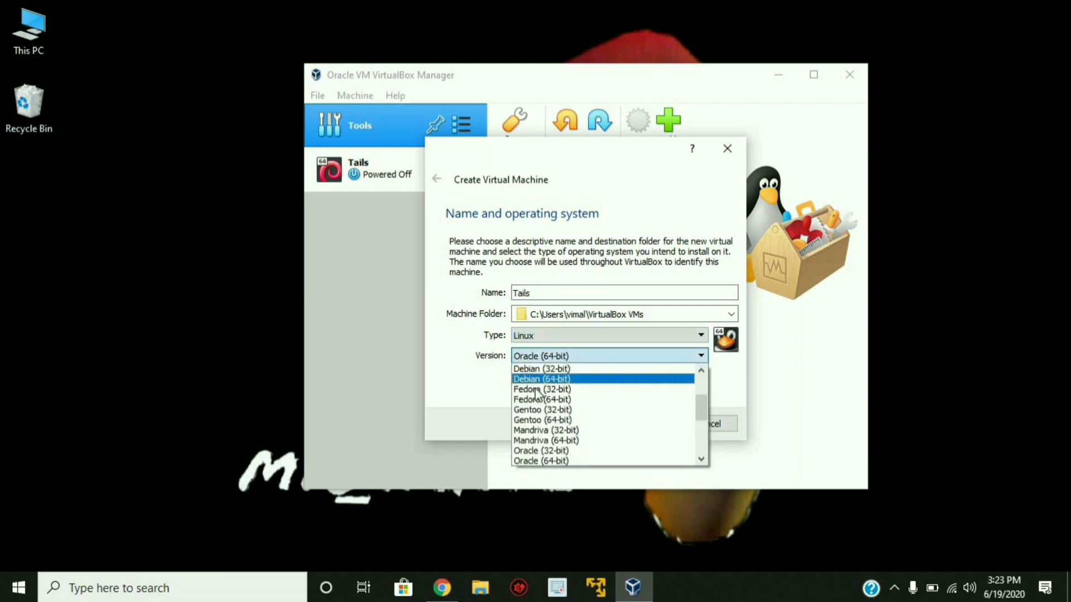
click(539, 381)
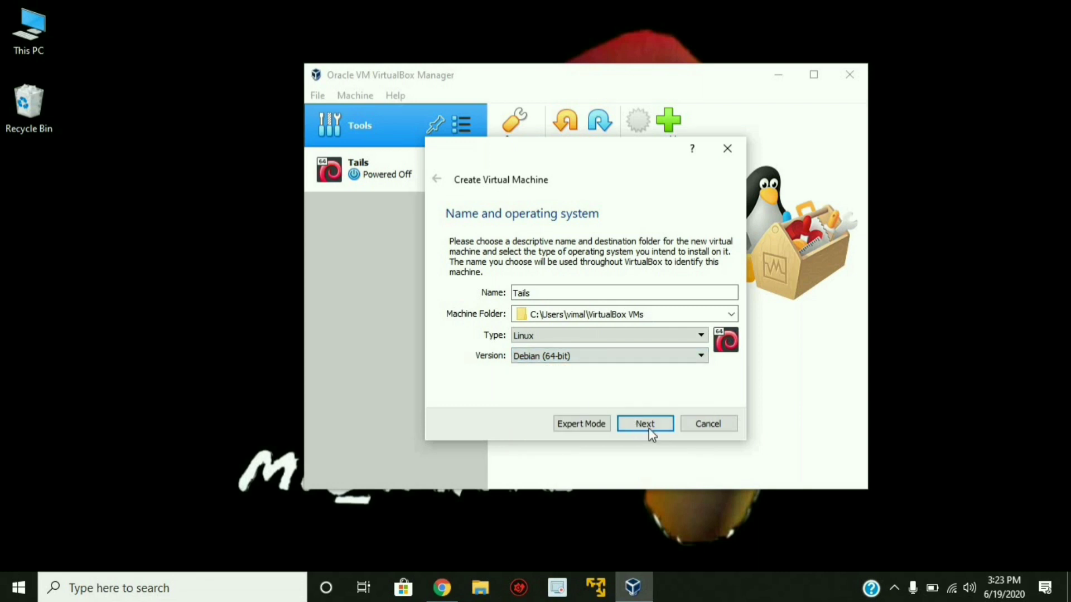
click(649, 426)
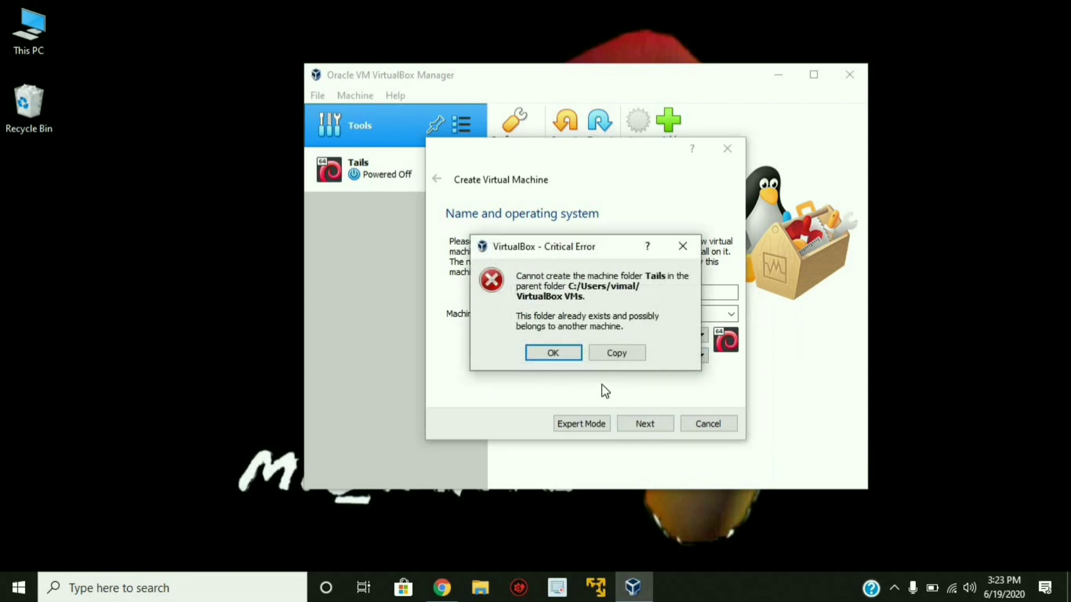
Change the machine's name to "Tails Tails" and allocate 2048 MB of memory to it.
click(553, 354)
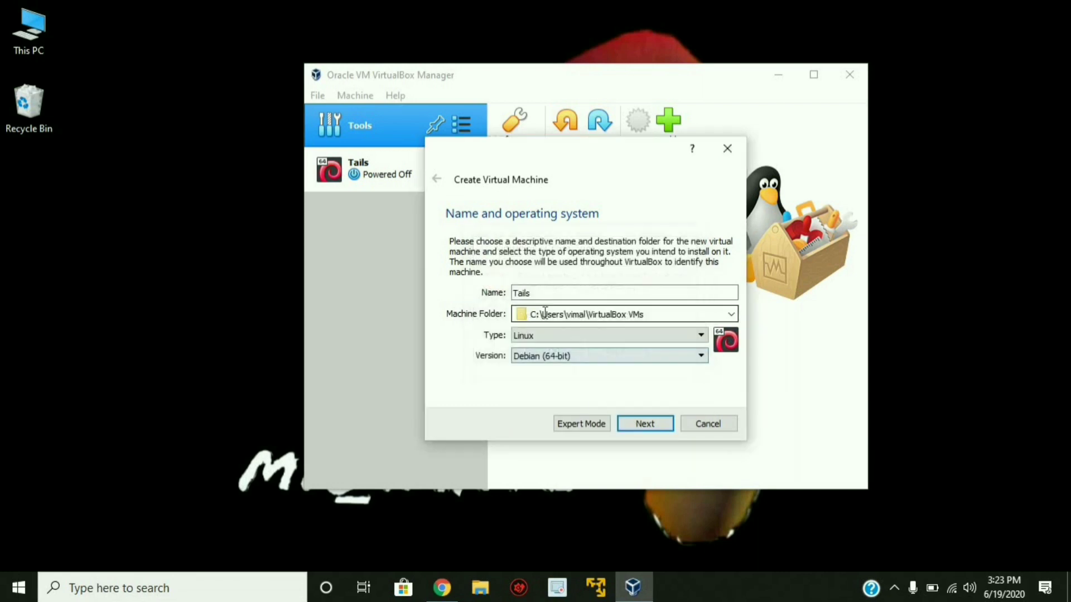
click(542, 298)
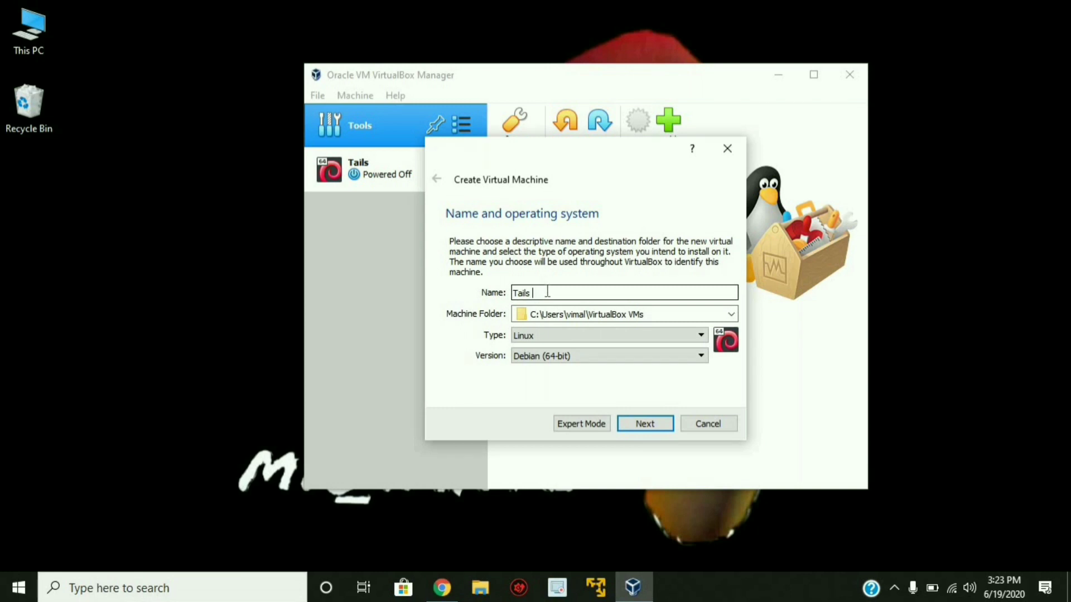
text(Tails)
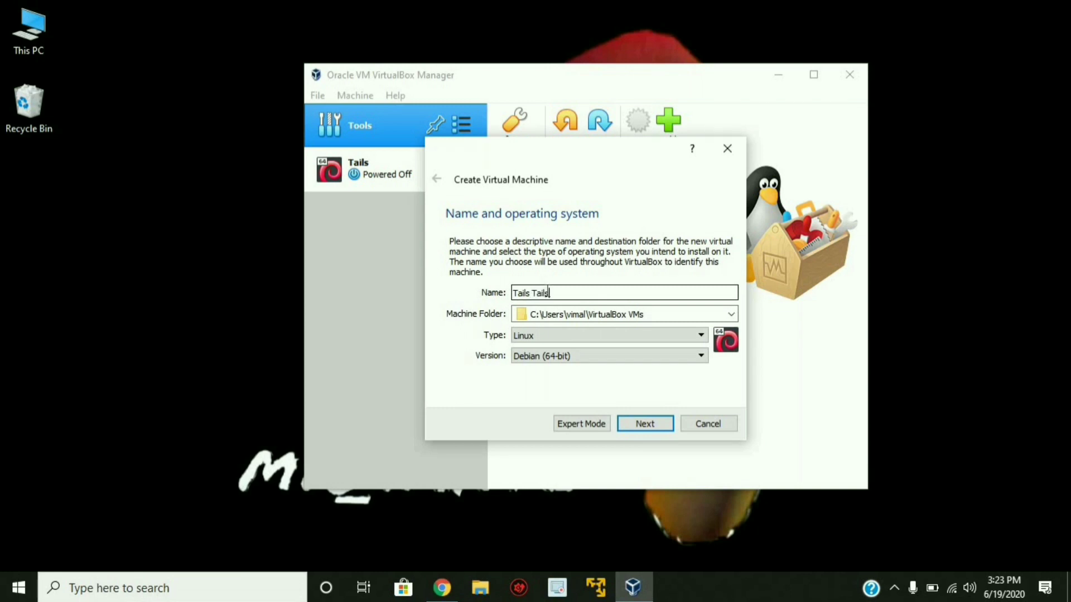
click(657, 424)
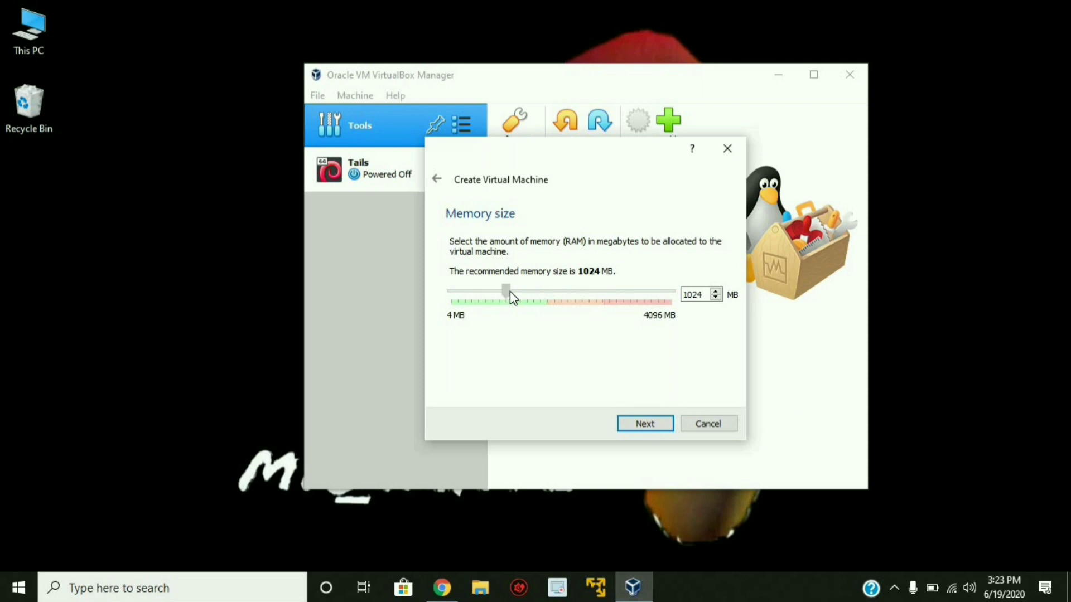
drag(509, 292, 569, 310)
click(645, 425)
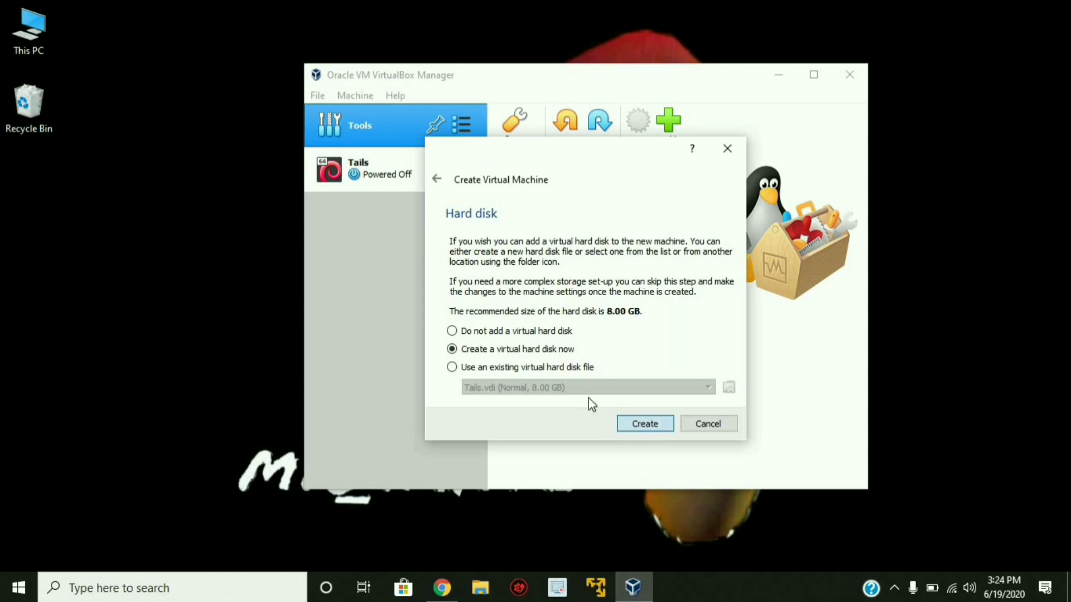
Create a dynamically allocated 8.00 GB VDI virtual hard disk for the machine and finish creating it.
key(Return)
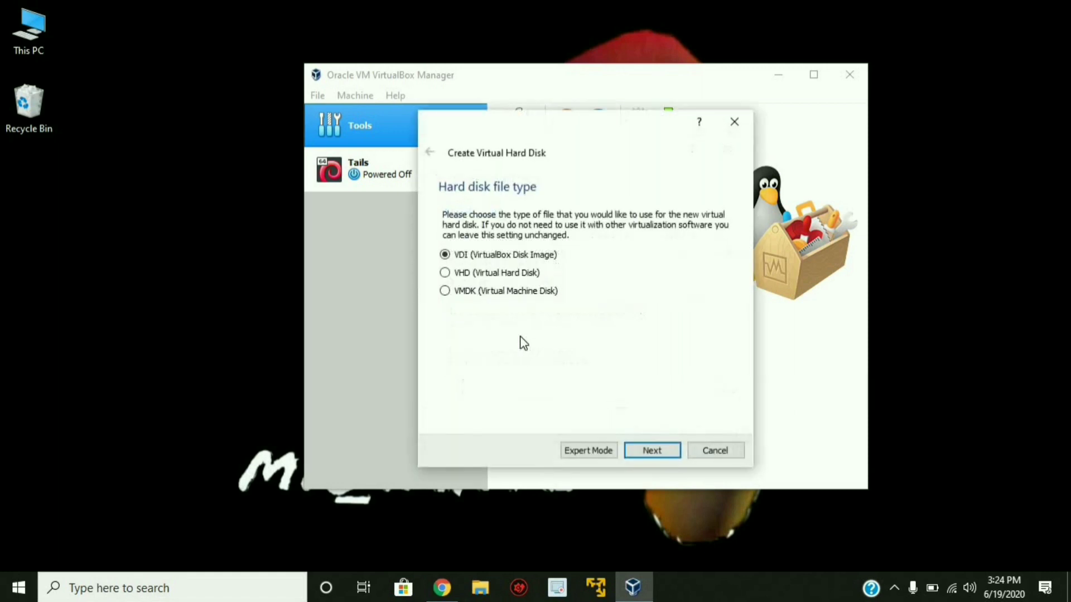
click(657, 443)
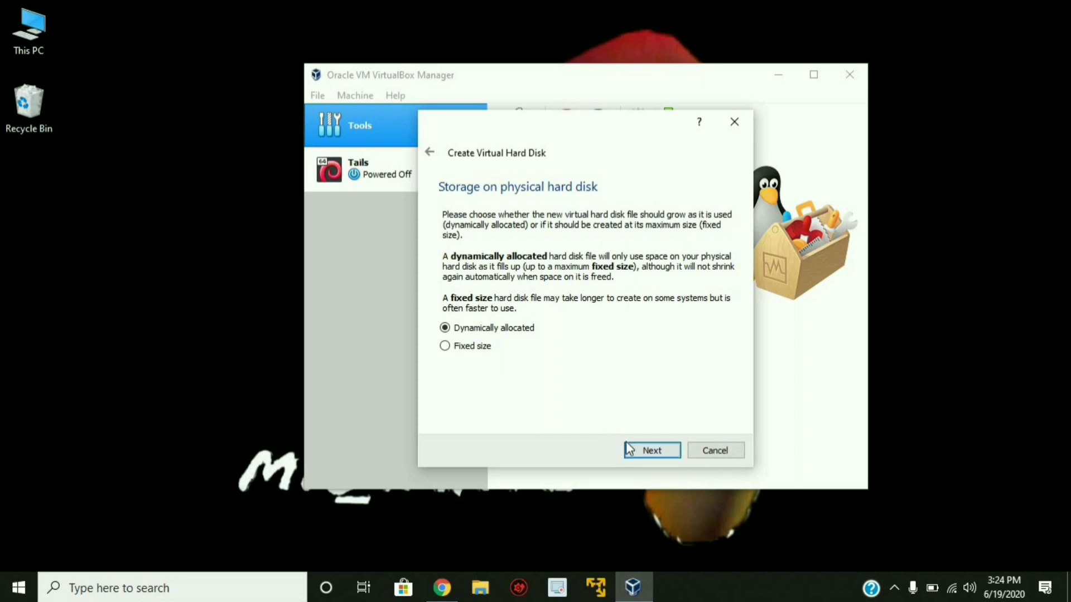
click(652, 452)
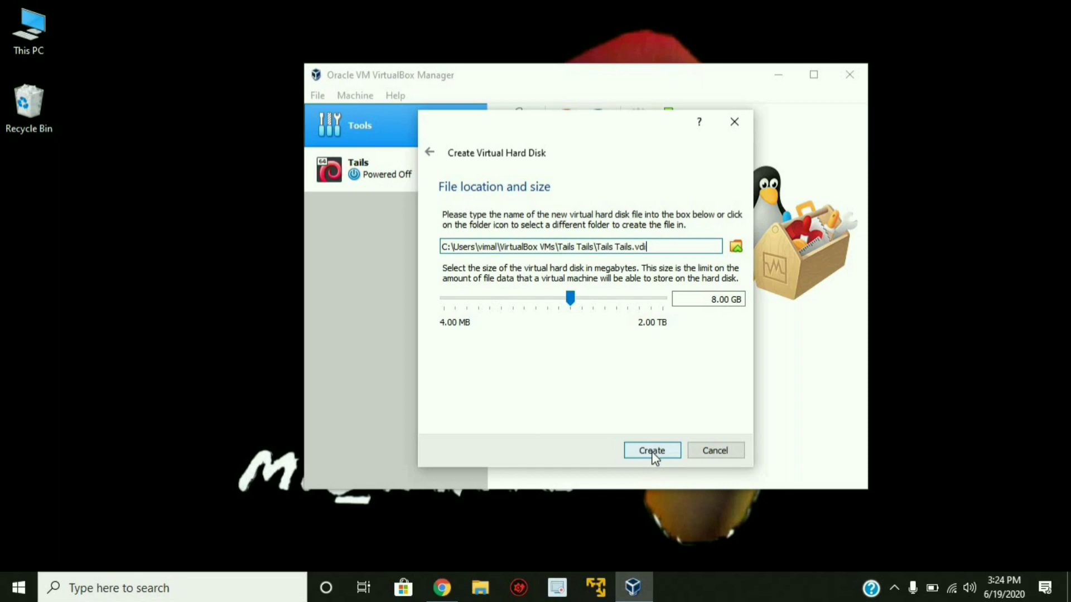
click(653, 452)
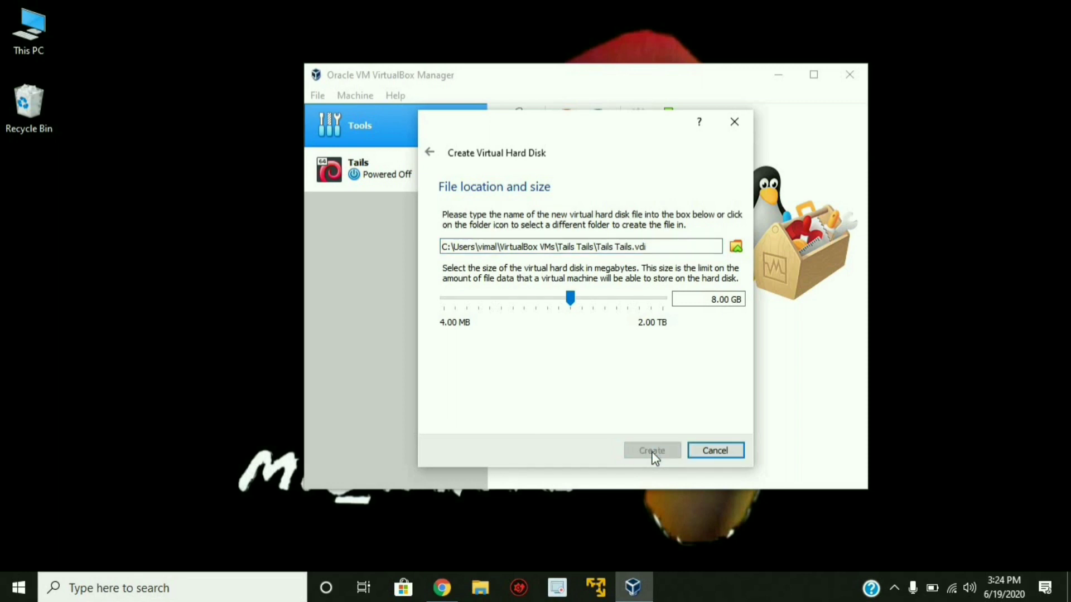
click(620, 426)
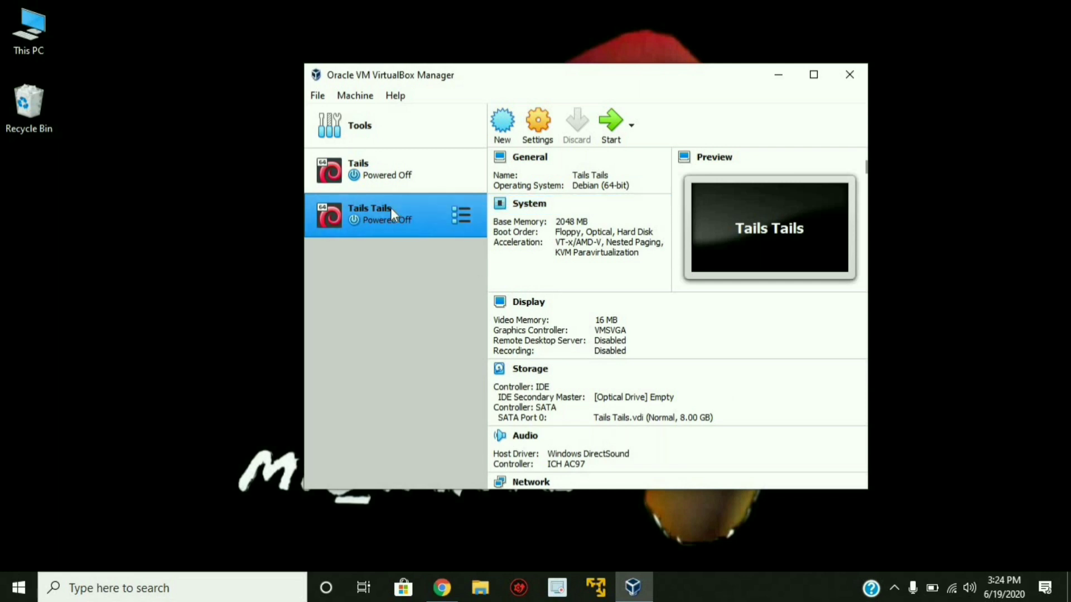
Load tails-amd64-4.7.iso into the empty IDE optical drive in the Tails Tails storage settings and save them.
click(554, 131)
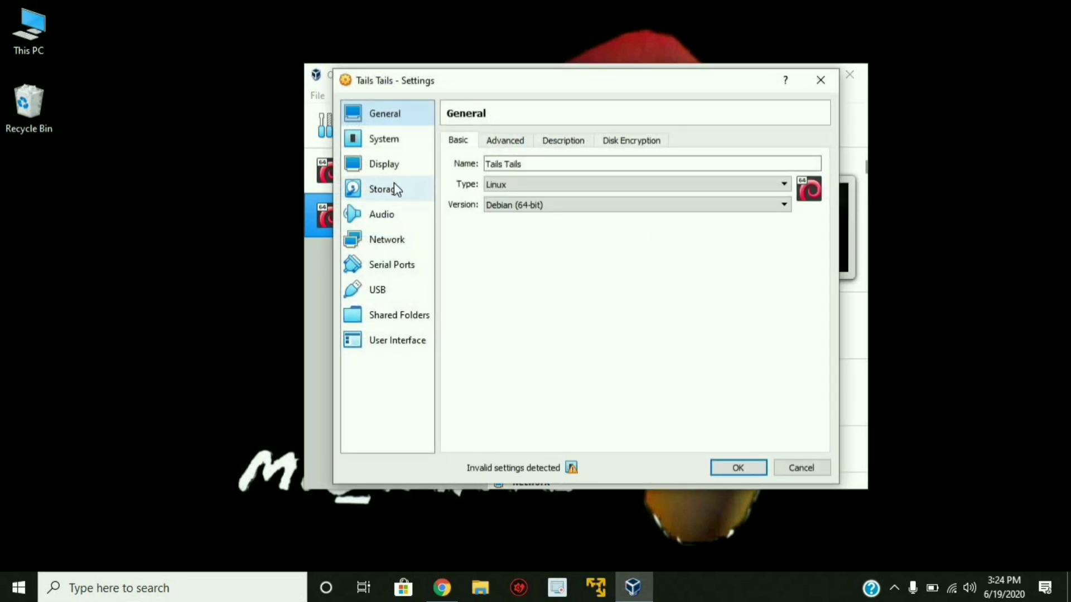
click(393, 184)
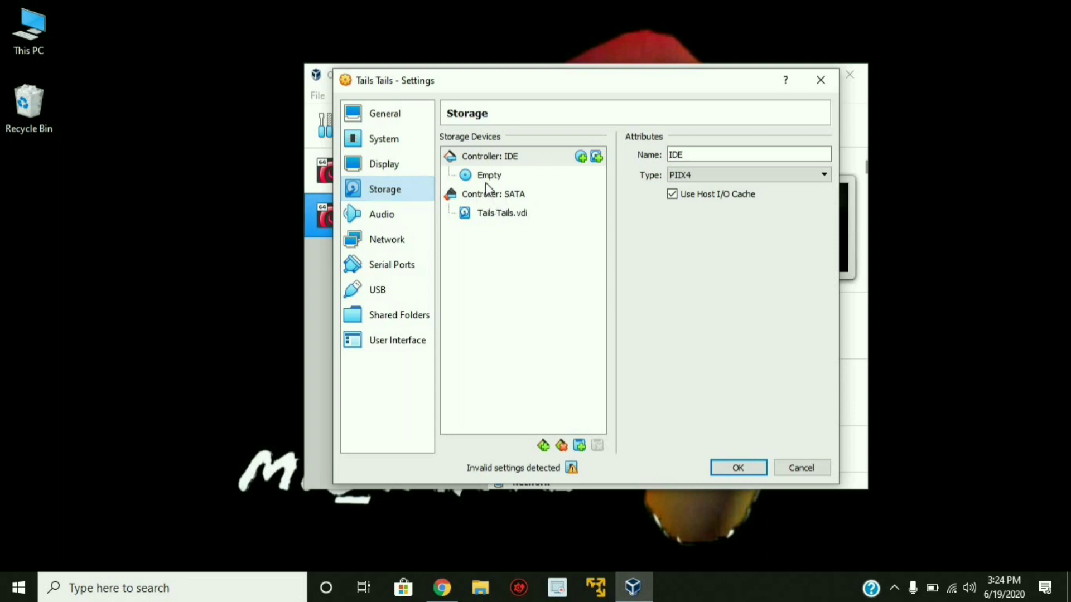
click(502, 215)
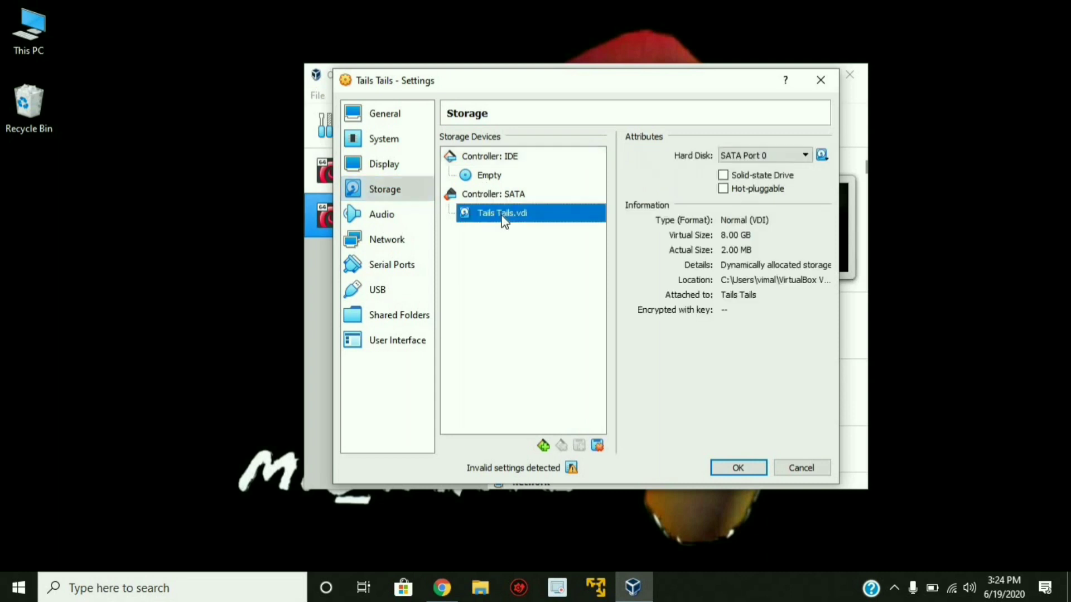
click(483, 176)
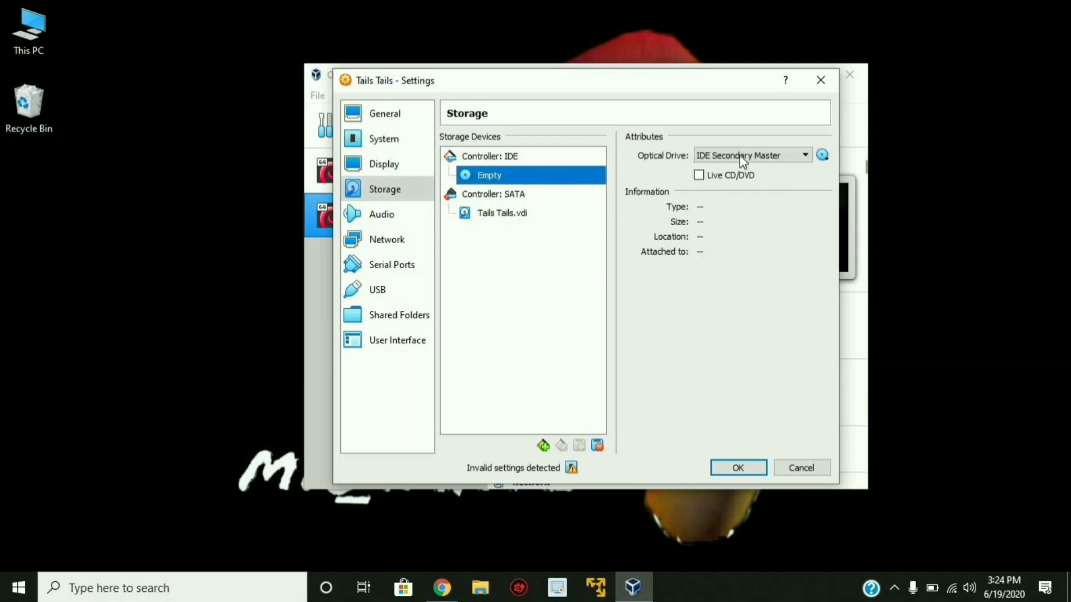
click(822, 155)
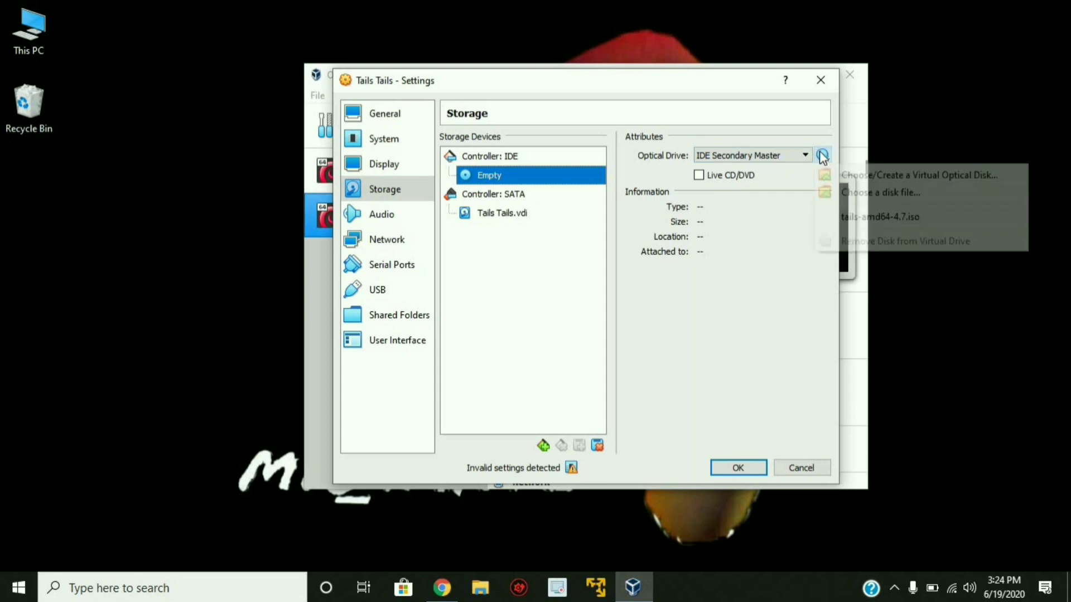
click(874, 217)
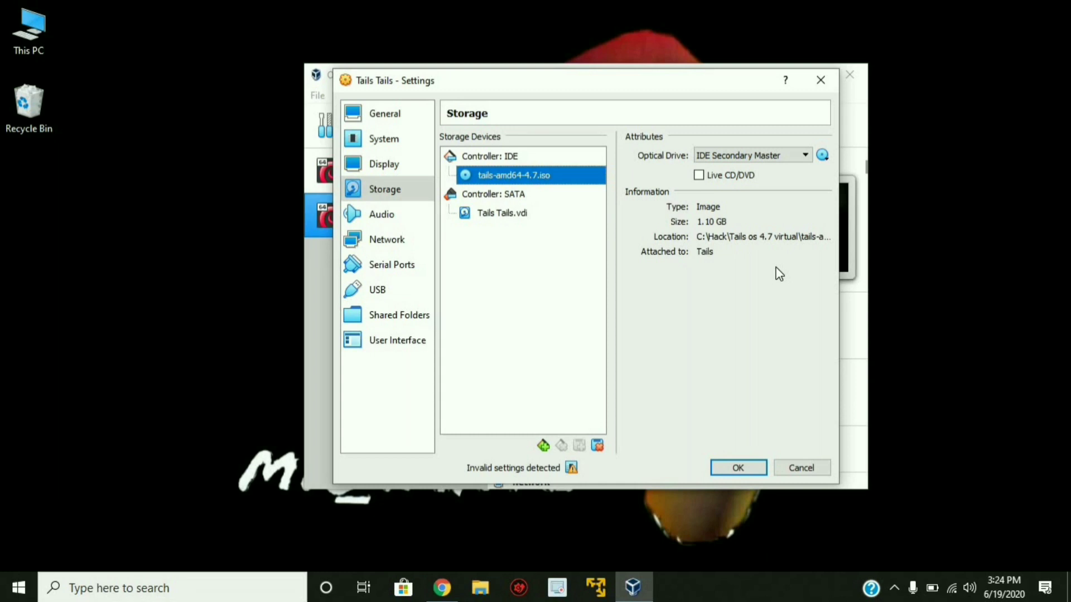
click(725, 466)
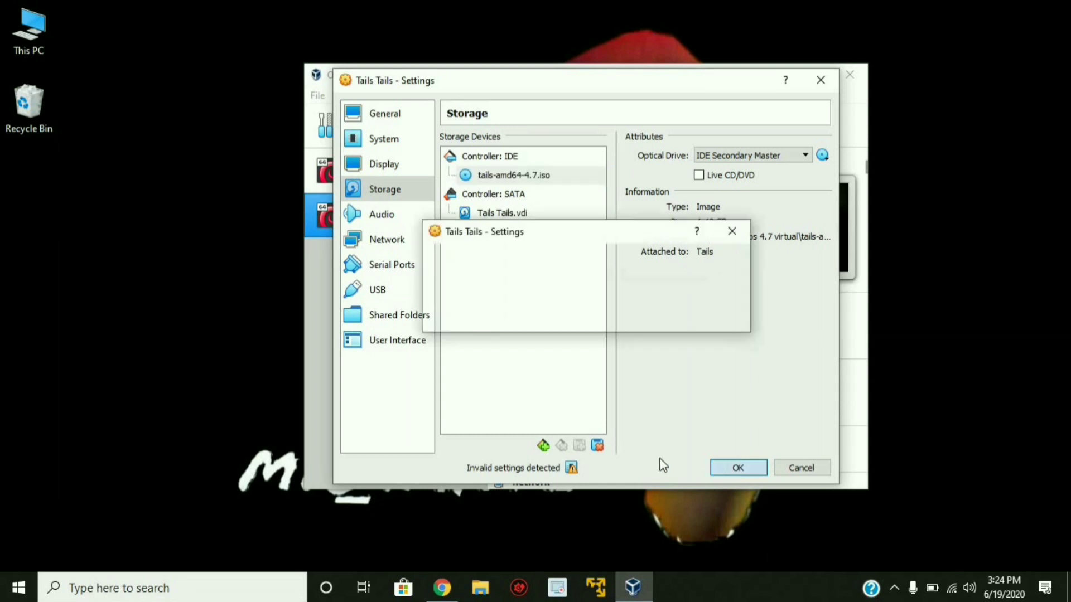
Start the Tails Tails machine with tails-amd64-4.7.iso as its start-up disk, and minimize the VirtualBox Manager window.
click(609, 139)
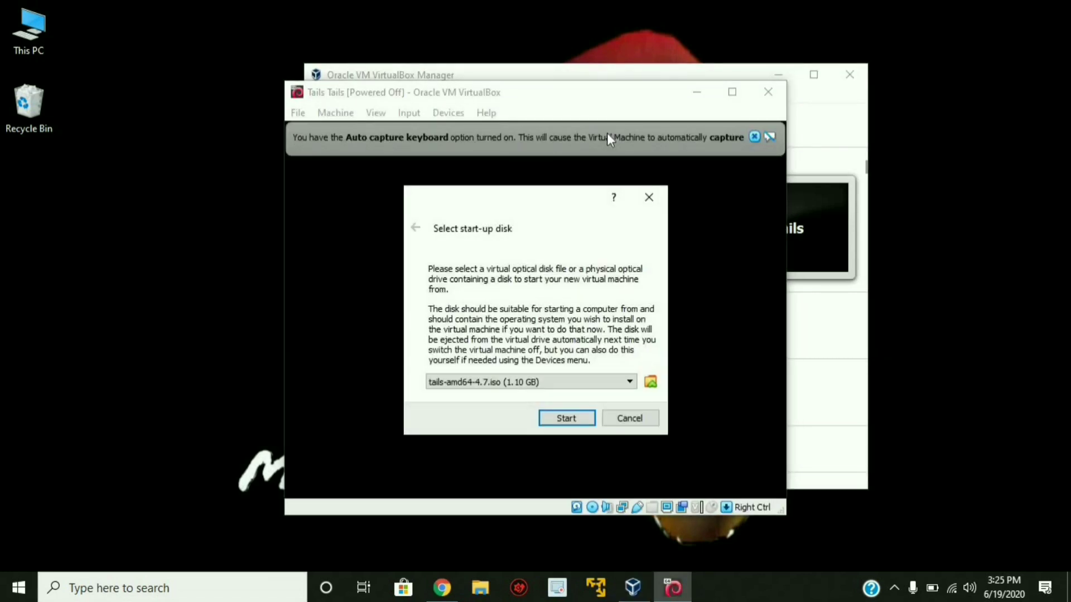
click(566, 419)
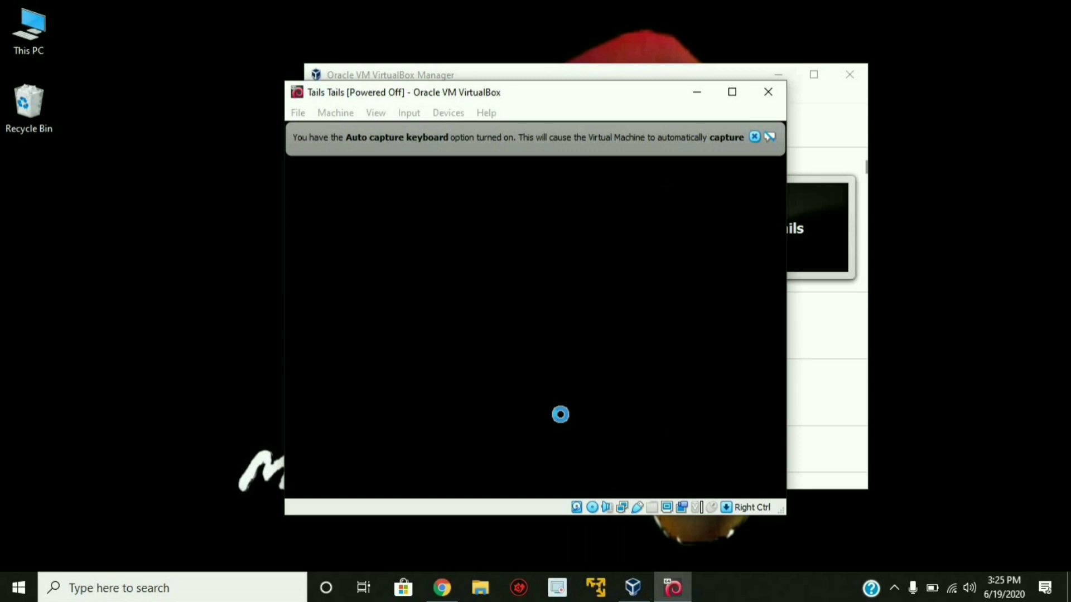
click(787, 74)
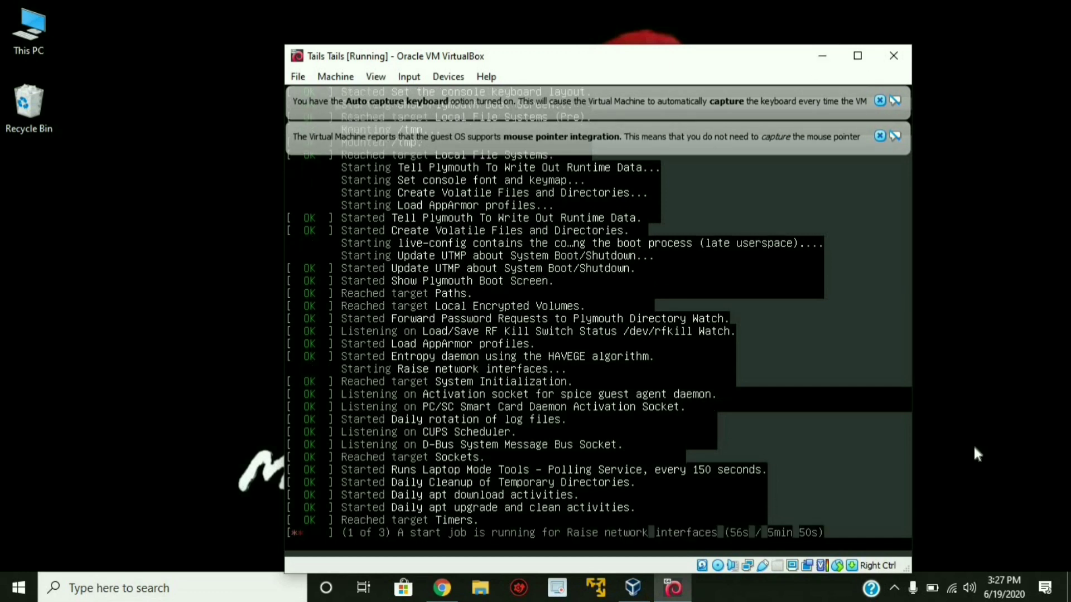
Dismiss the mouse pointer integration and auto capture keyboard notices in the running machine's window.
click(880, 136)
click(880, 101)
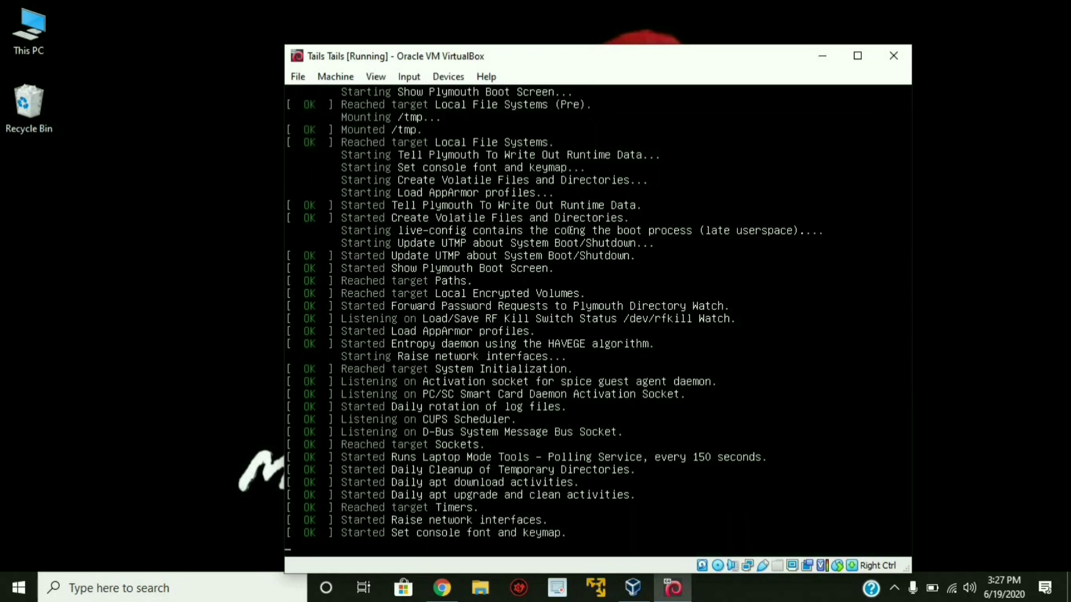
click(895, 585)
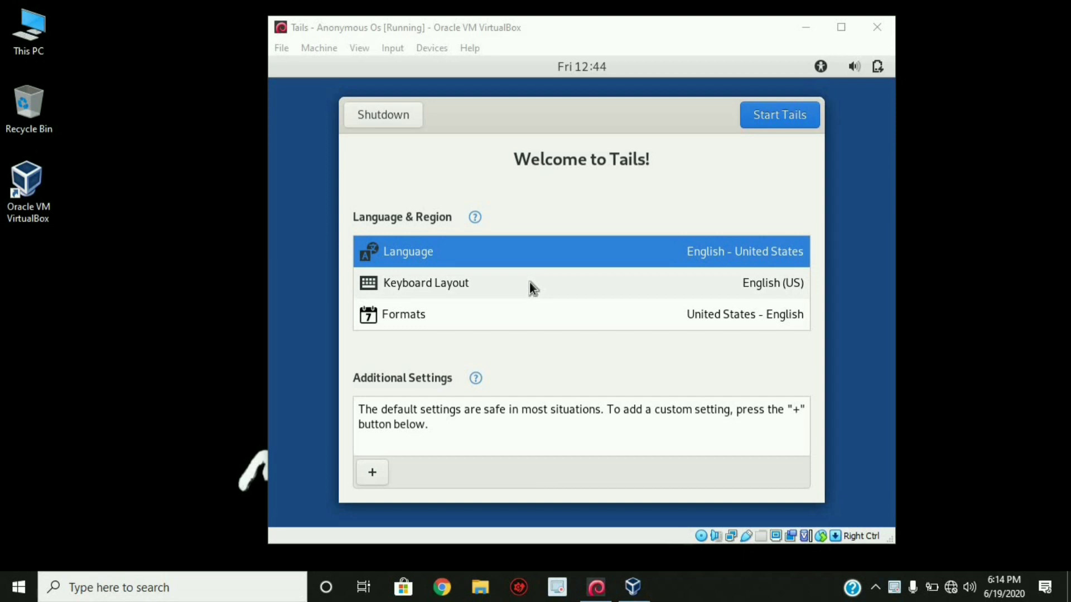
Review the Administration Password and MAC Address Spoofing options in the Tails additional settings, returning to the list after each.
click(373, 476)
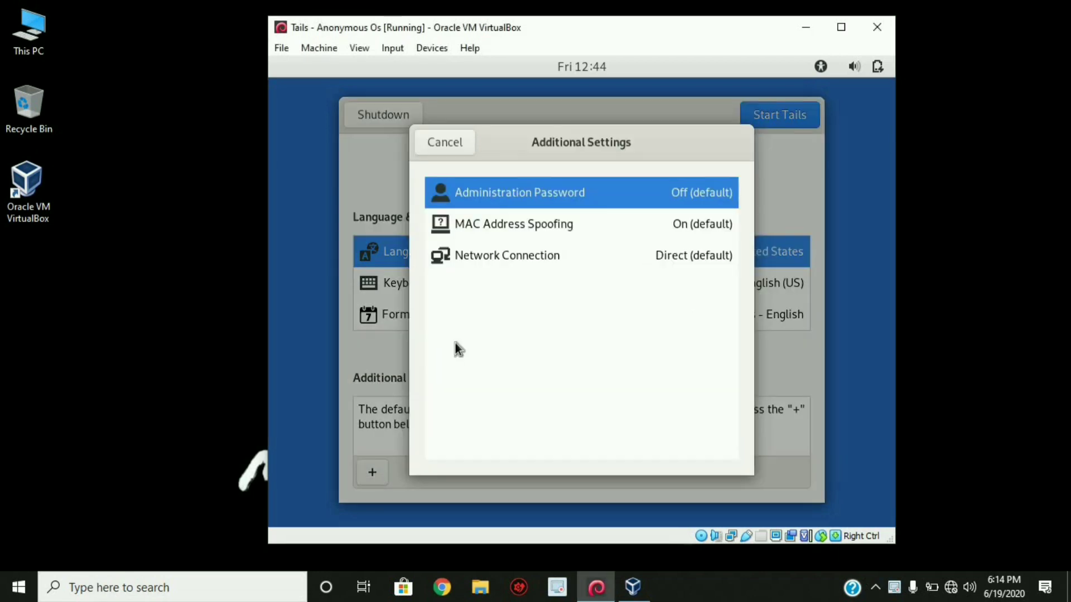
click(535, 192)
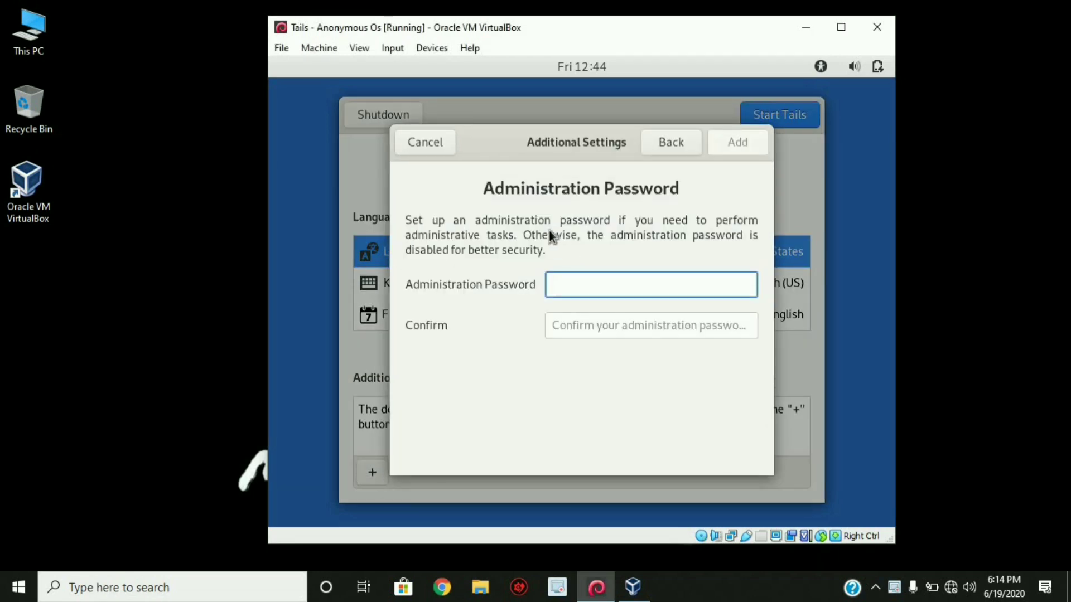
click(655, 151)
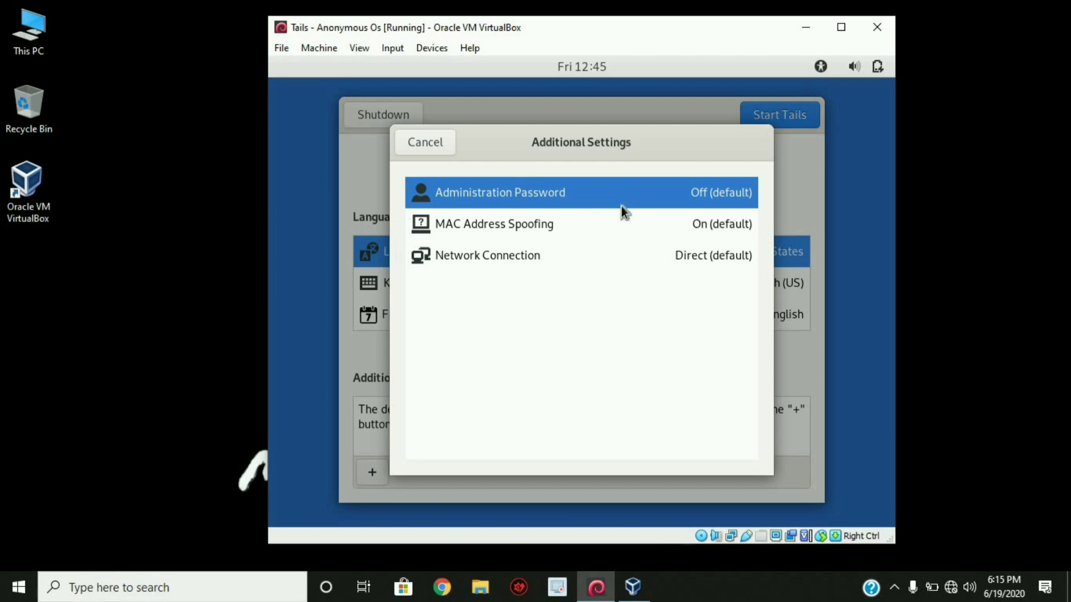
click(616, 224)
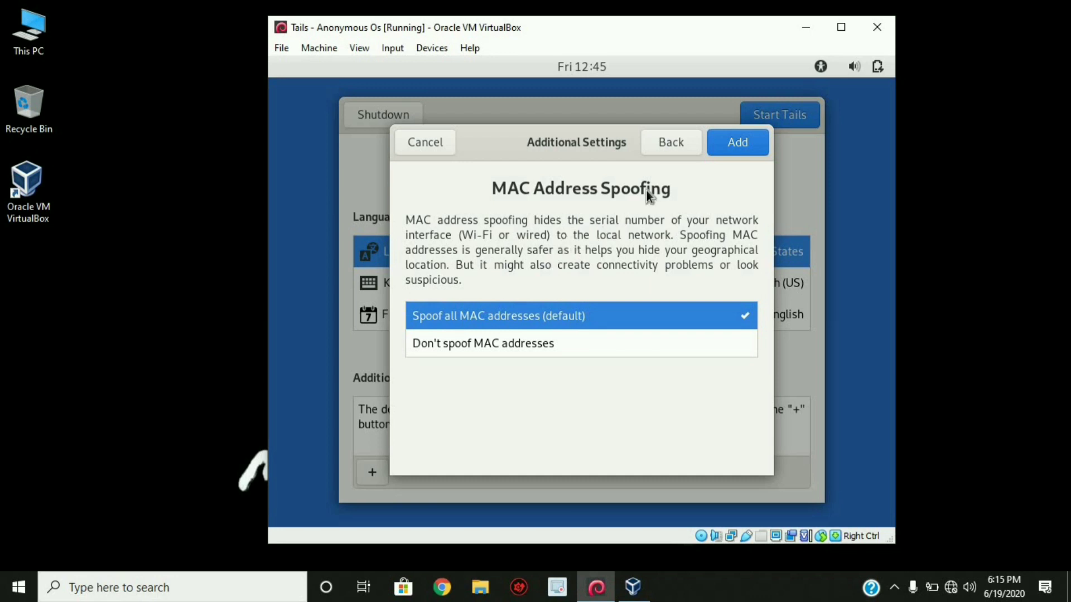
click(656, 147)
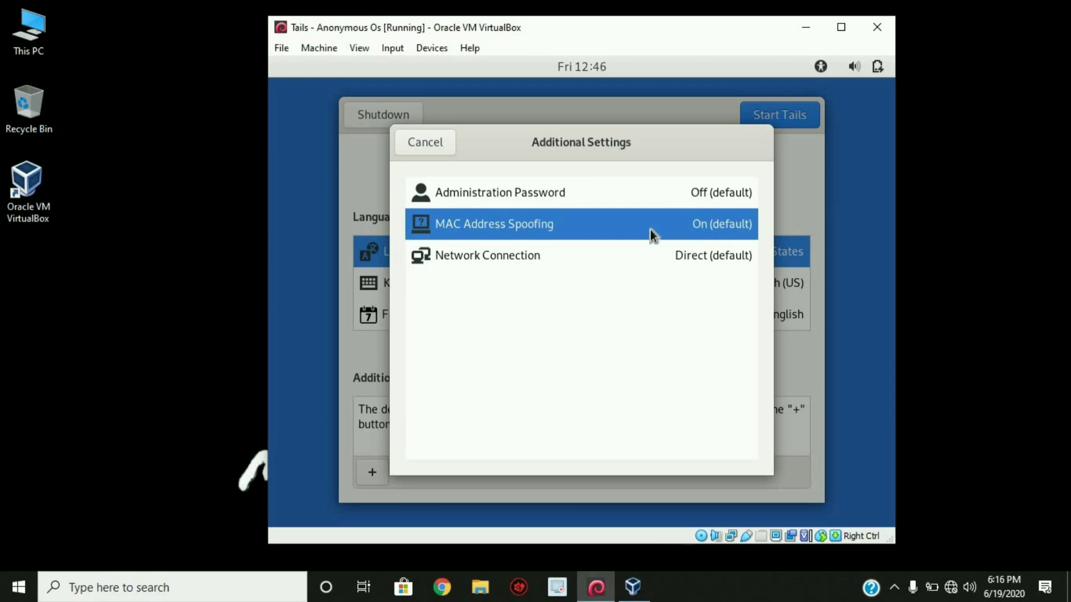
Review the Network Connection options, trying the Tor bridge or local proxy choice before restoring the direct Tor connection and returning to the settings list.
click(578, 254)
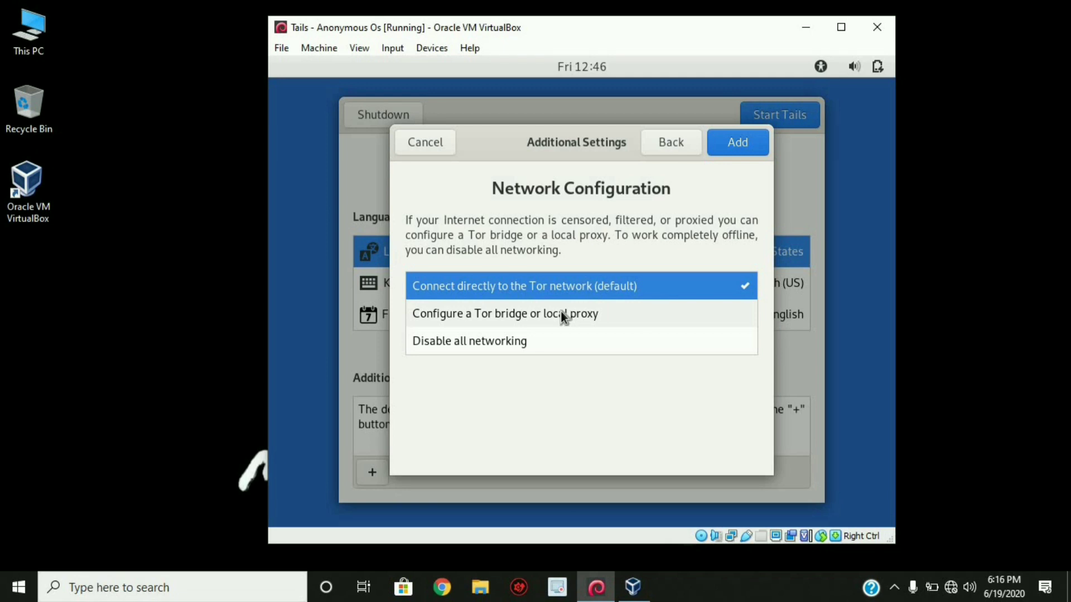
click(580, 313)
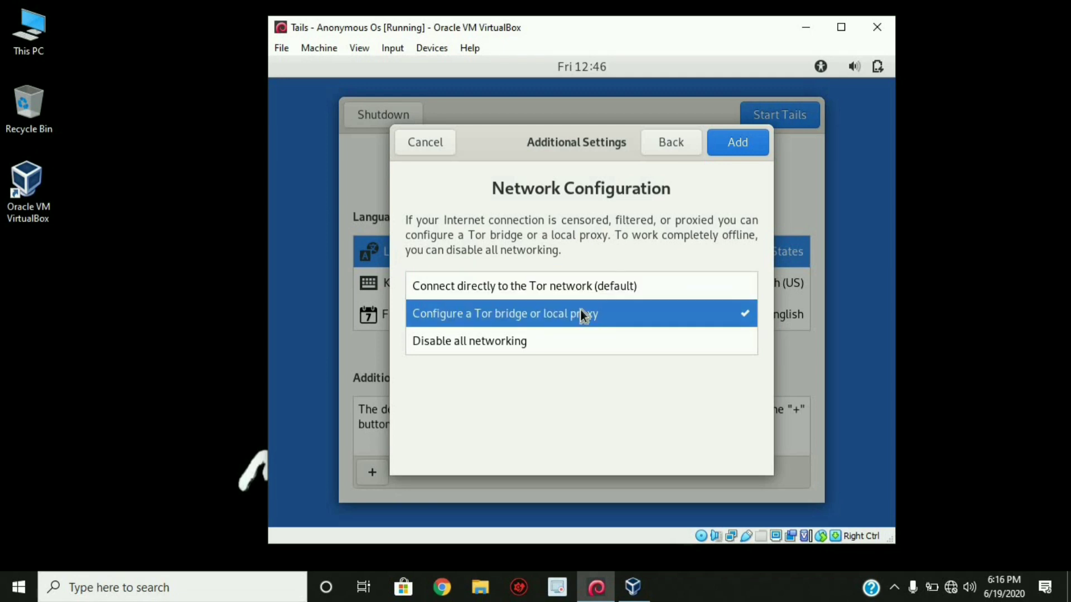
click(615, 289)
click(656, 147)
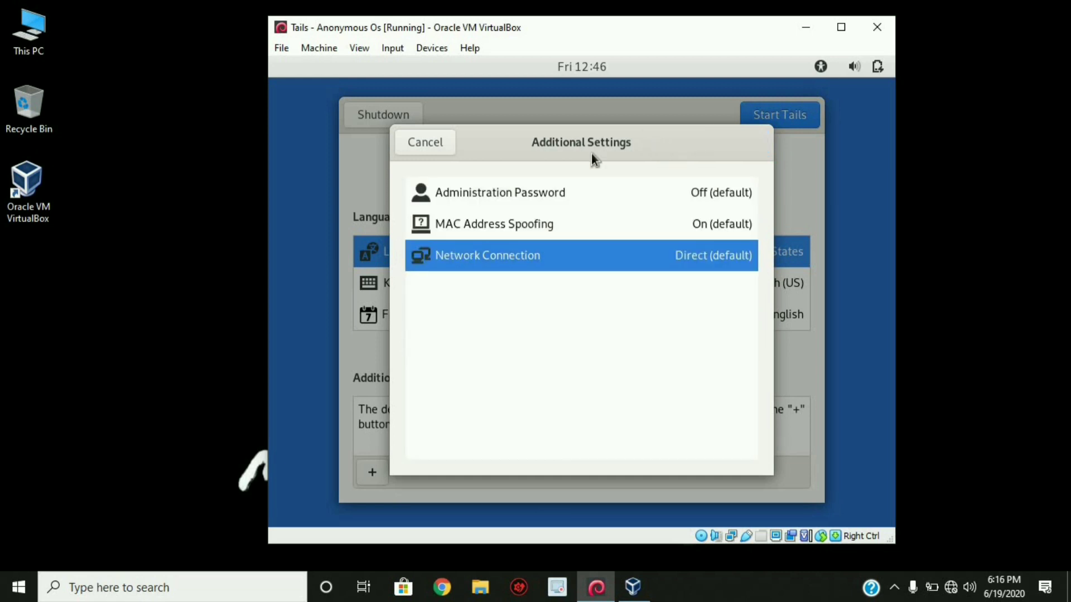
Leave the additional settings without adding any and start Tails from the welcome screen.
click(426, 148)
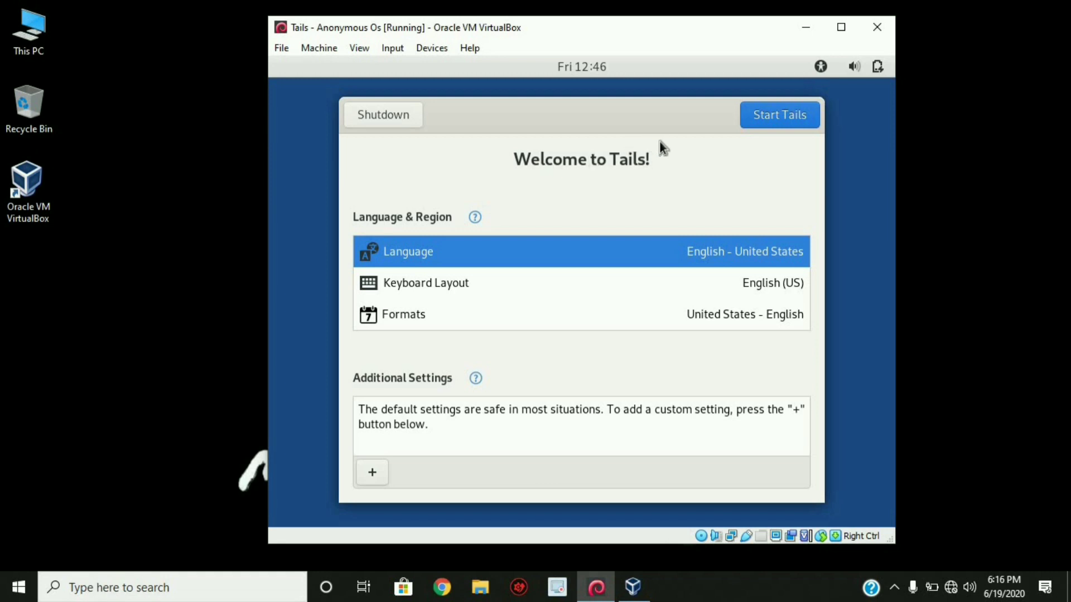
click(765, 119)
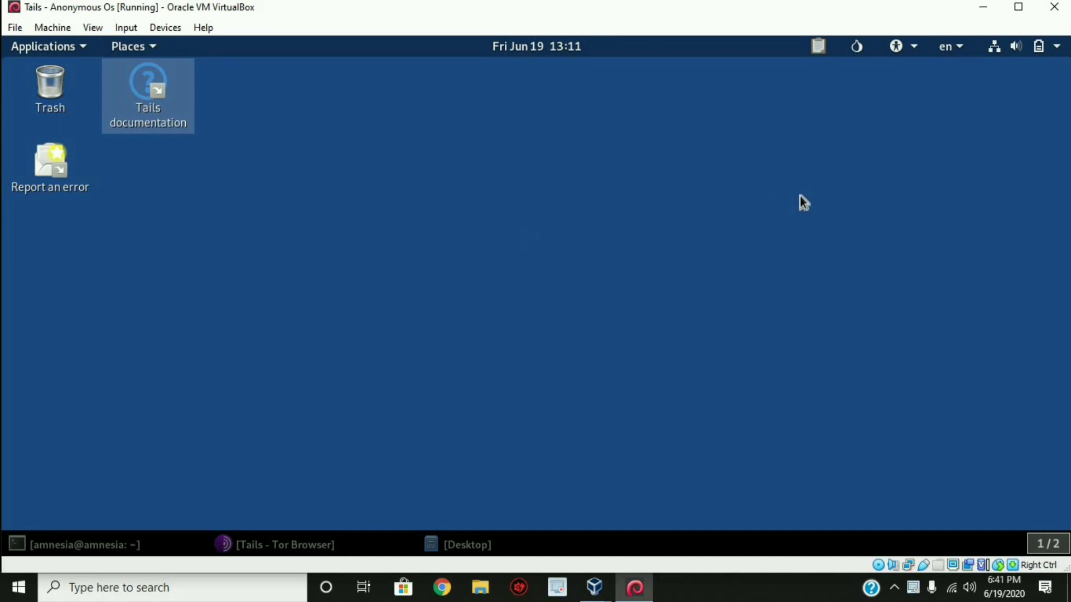
Look at the Tails system menu and the favorite applications list, closing each again.
click(1058, 50)
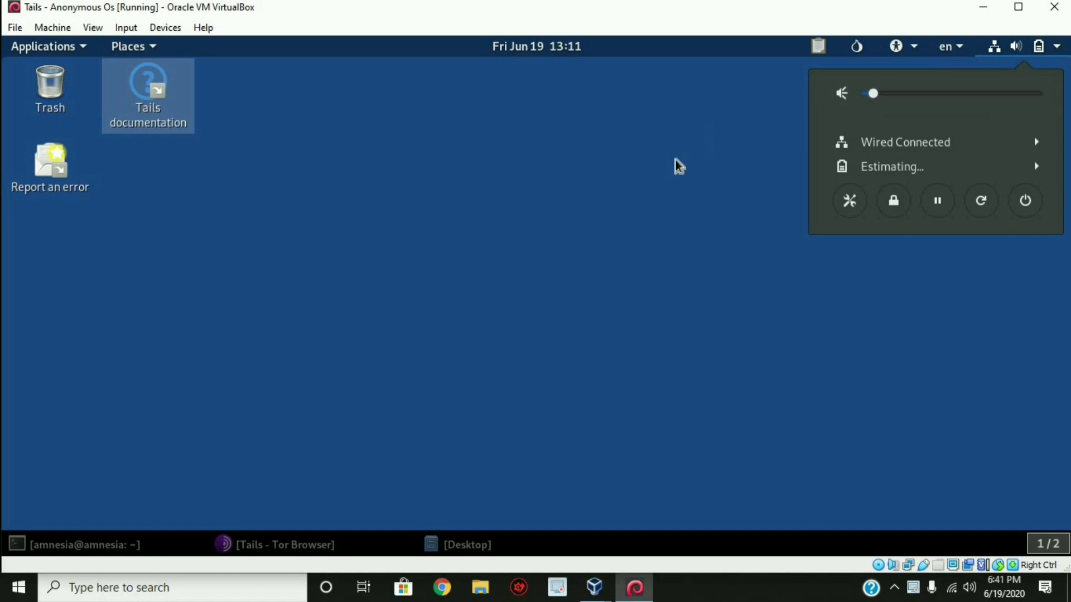
click(334, 193)
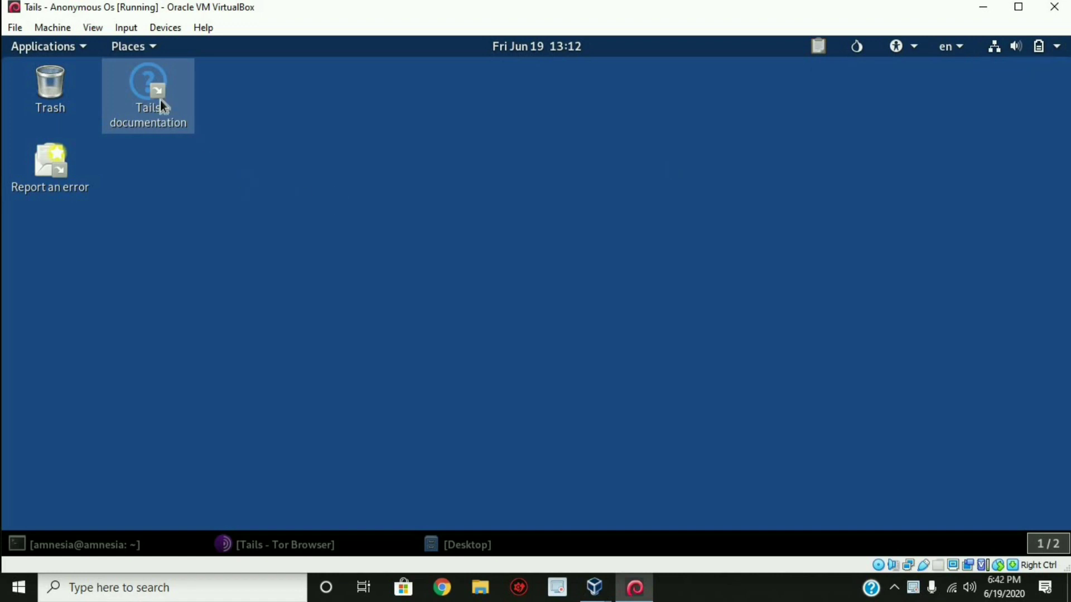
click(66, 49)
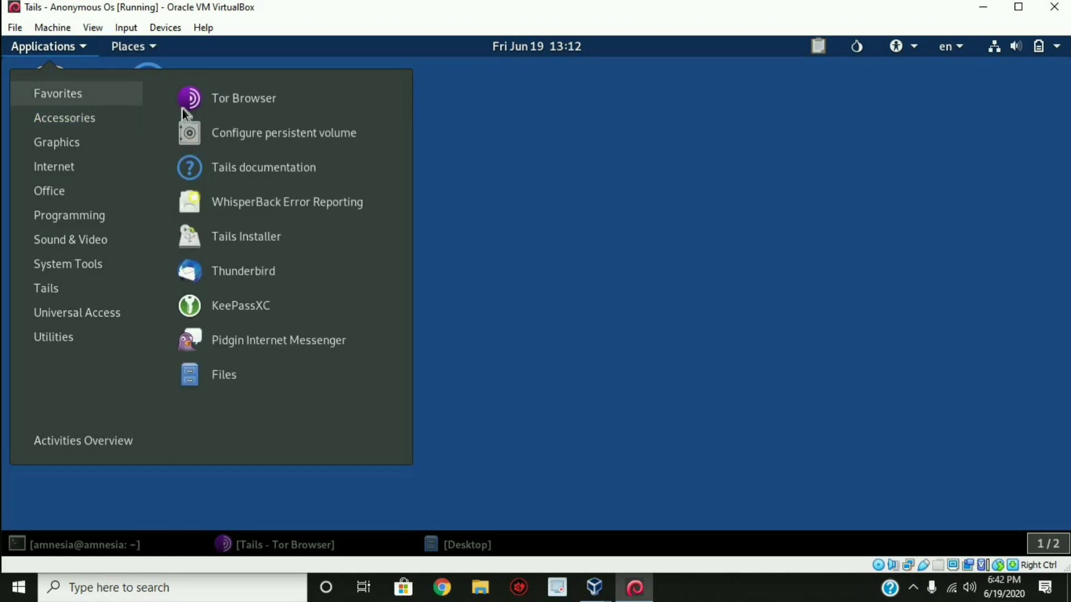
click(496, 225)
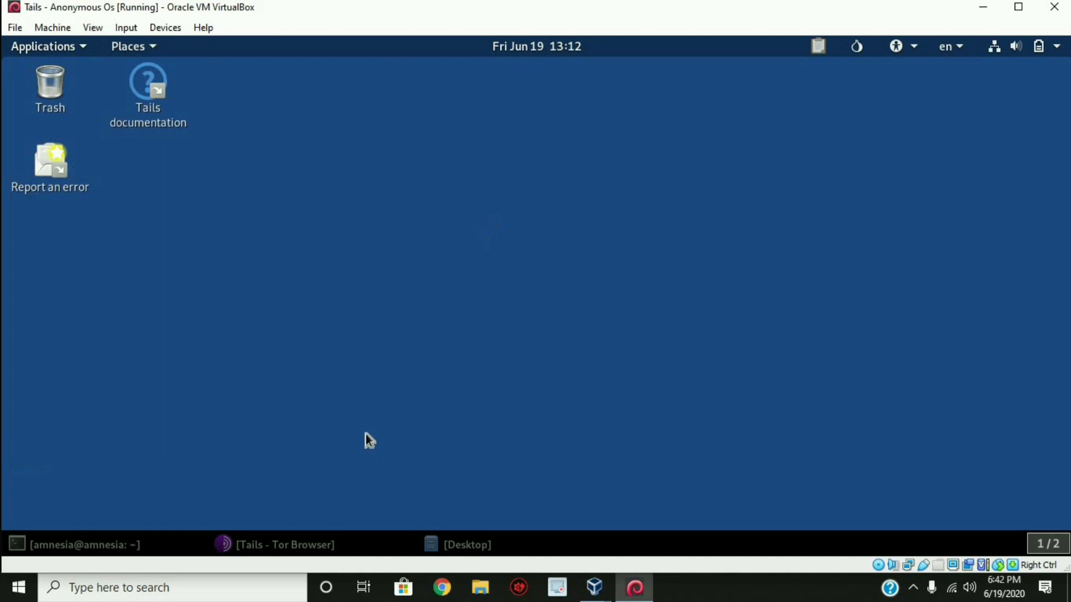
Bring up the Tor Browser window, skim the Tails home page, and run its Tor check.
click(303, 545)
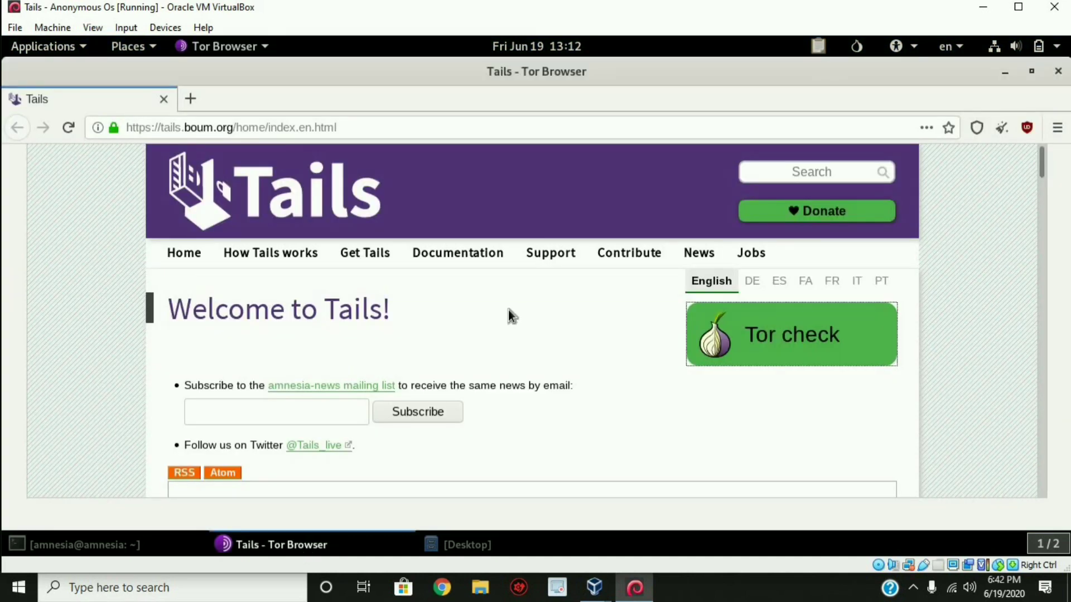
scroll(509, 313, down, 7)
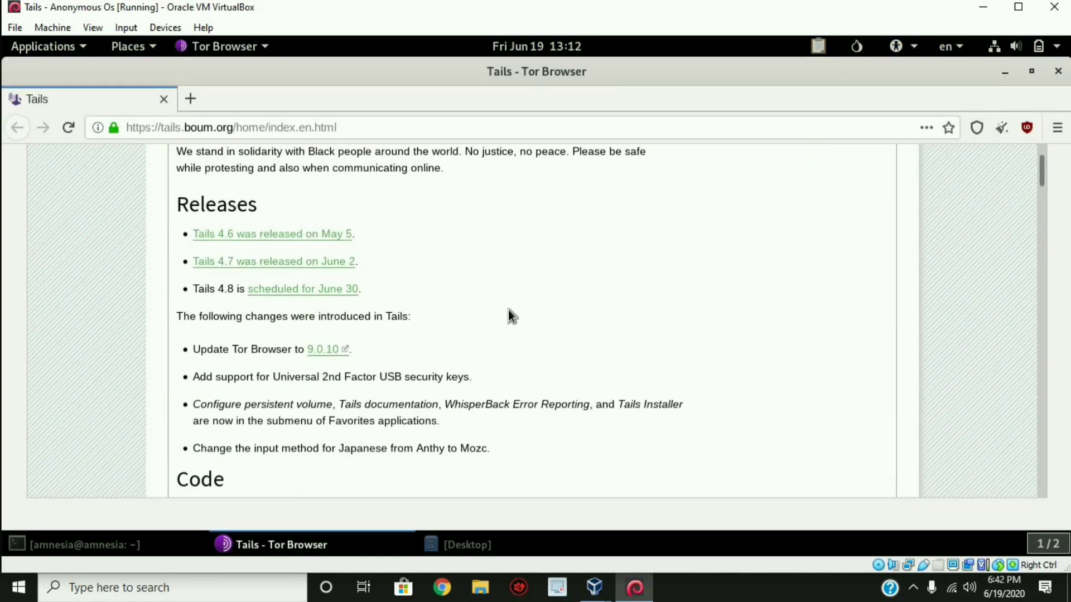
scroll(508, 313, up, 5)
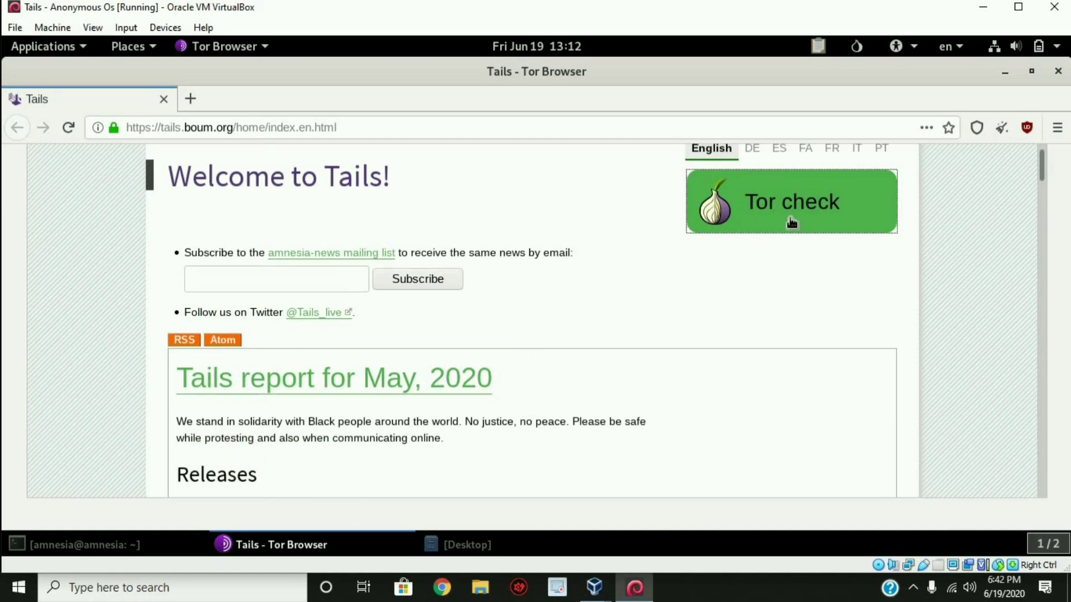
scroll(792, 221, up, 3)
click(794, 357)
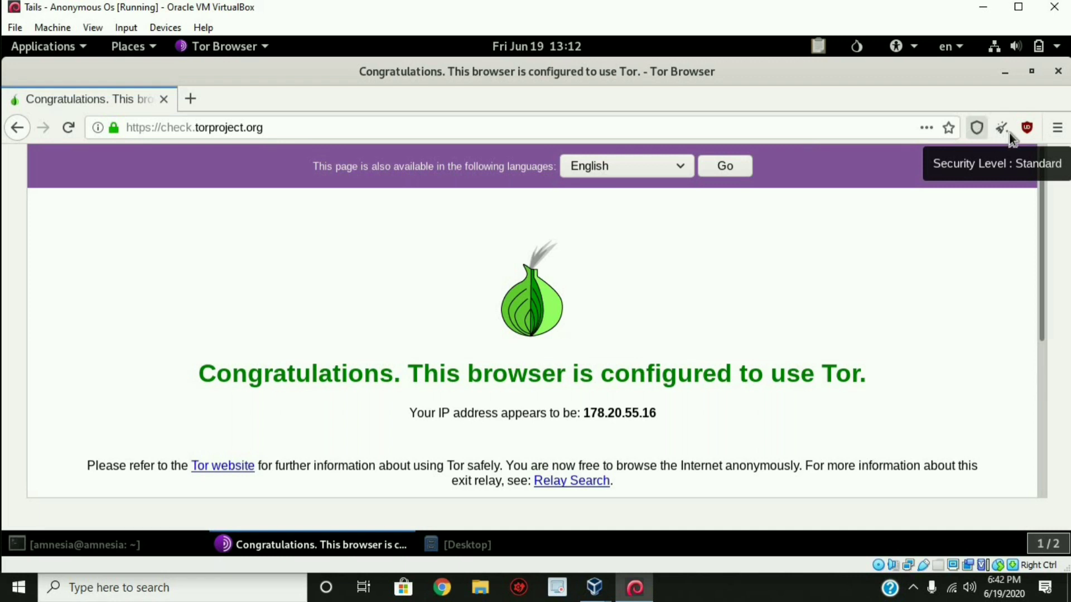
View the uBlock Origin pop-up on the Tor check page, and minimize the Tor Browser window.
click(1025, 128)
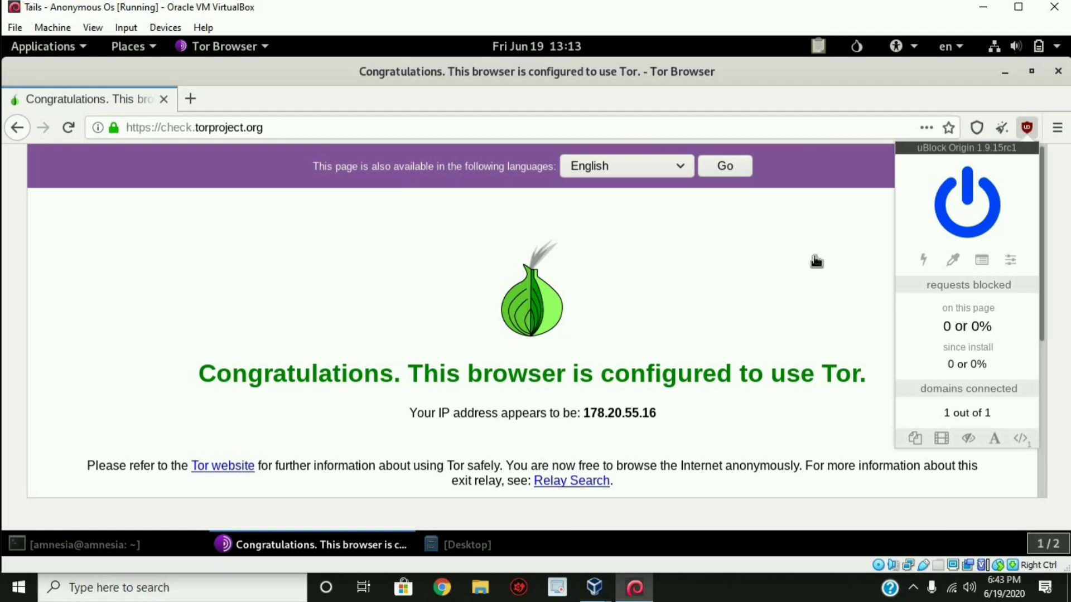
click(999, 72)
click(1004, 72)
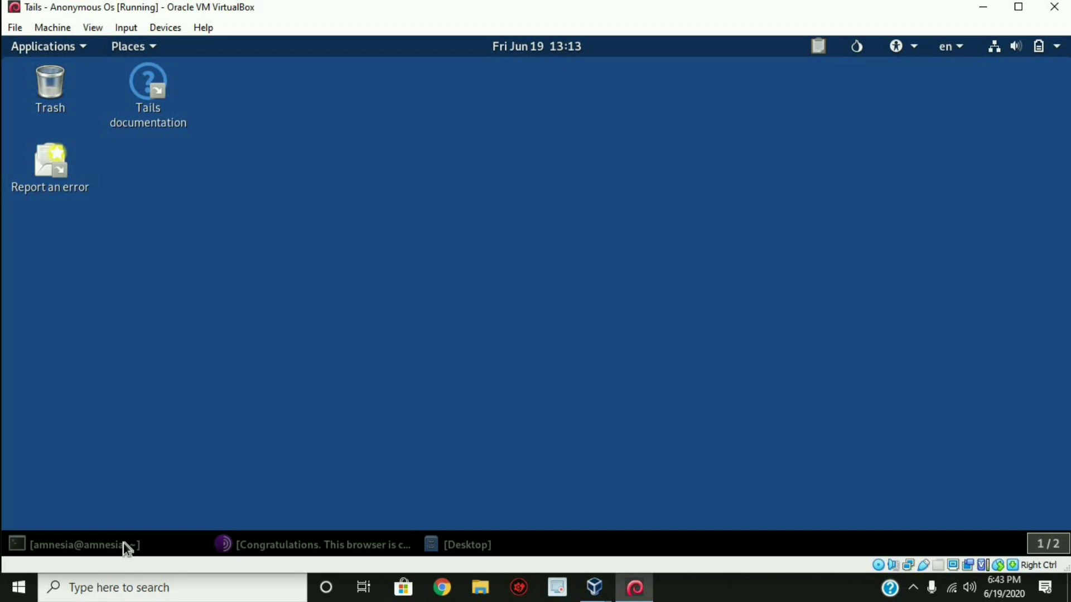
Remove the metadata from tails-documentation.desktop in the Desktop folder, and minimize the file manager window.
click(466, 546)
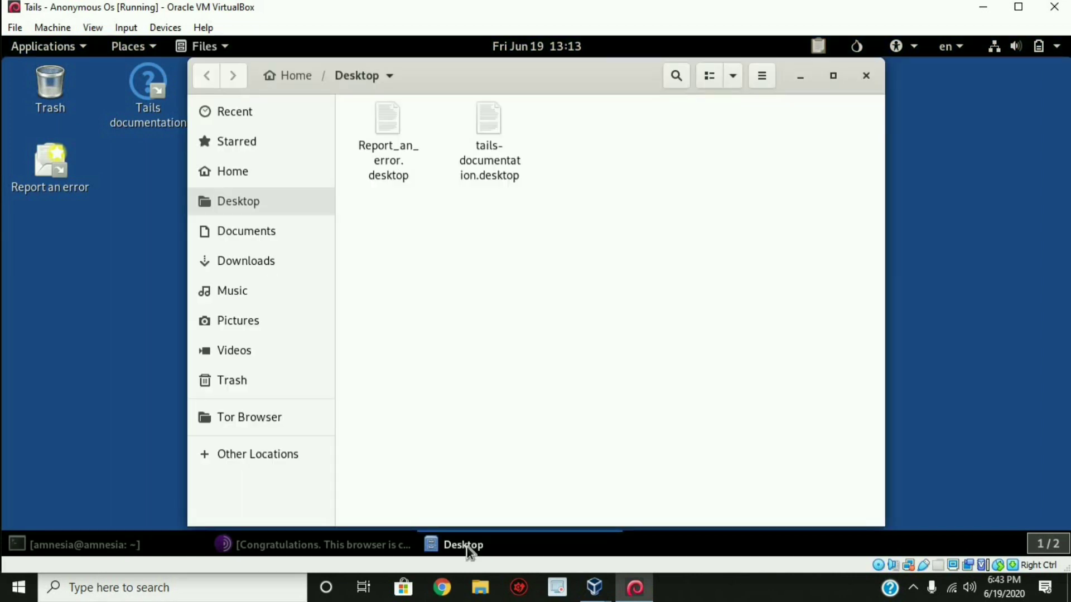
click(479, 152)
right_click(480, 153)
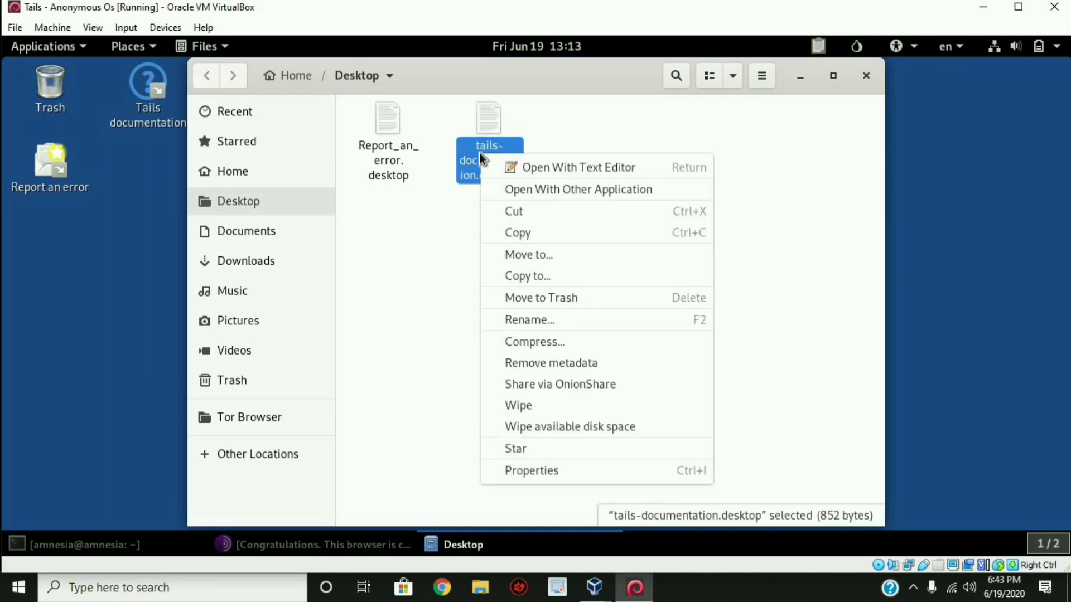
click(554, 364)
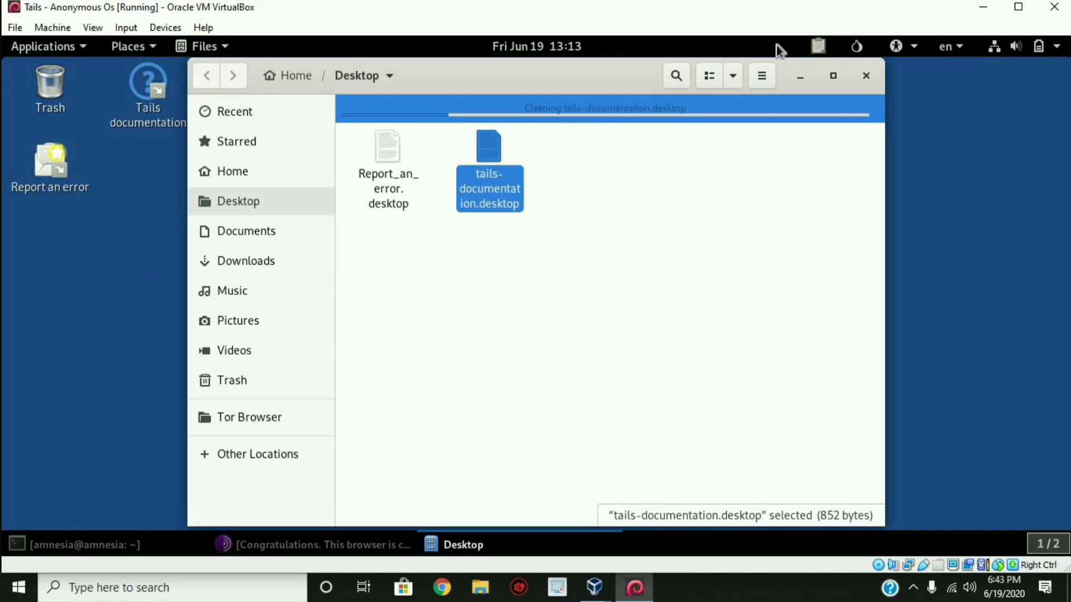
key(super+h)
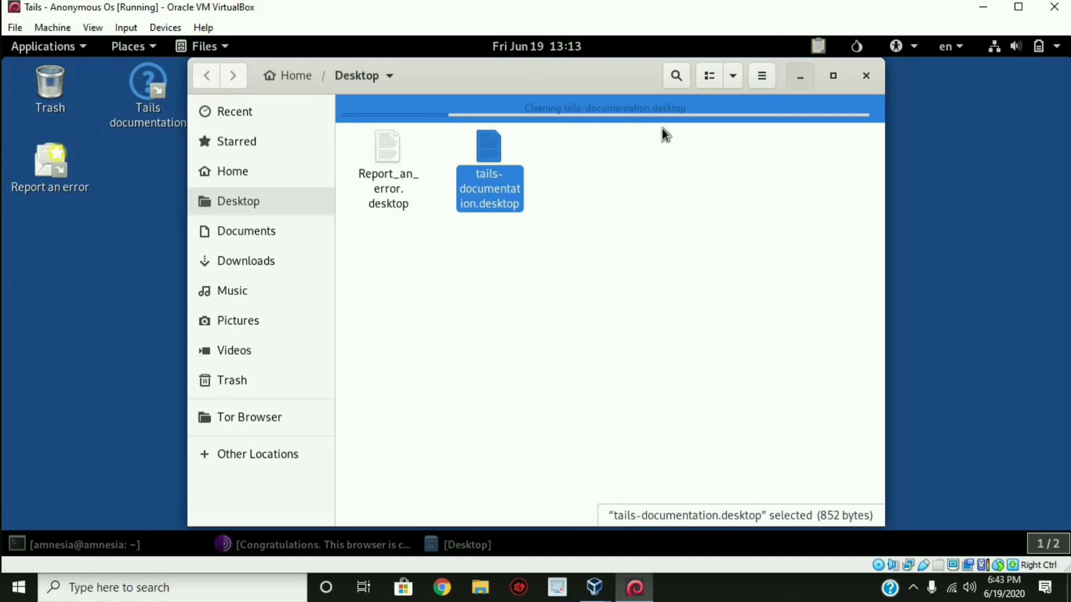
Browse the installed applications by category from Accessories through Sound & Video, close the list, and minimize the virtual machine window.
click(75, 50)
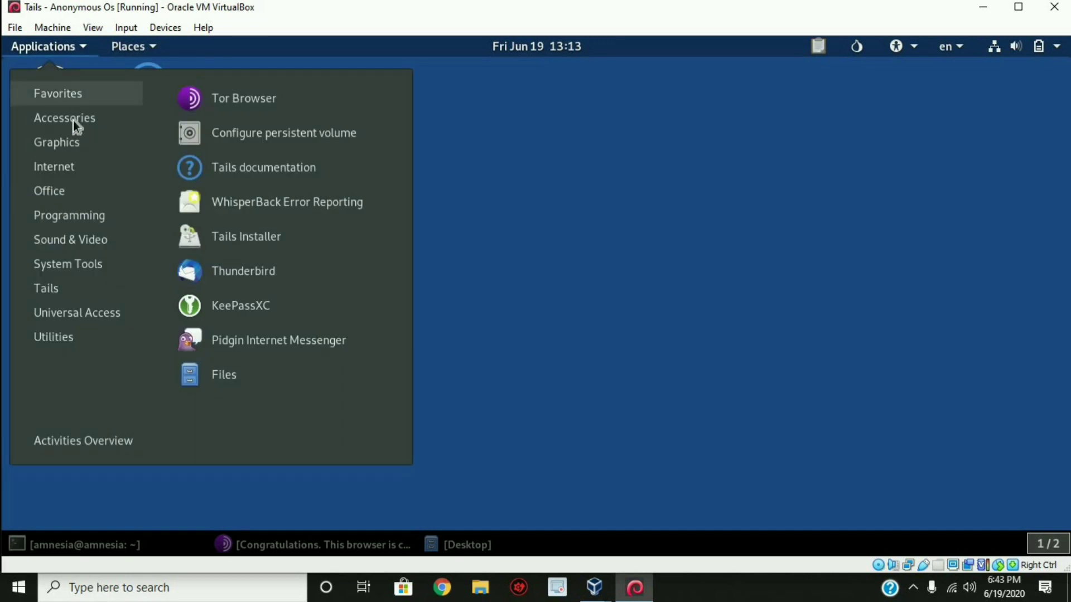
mouse_move(49, 120)
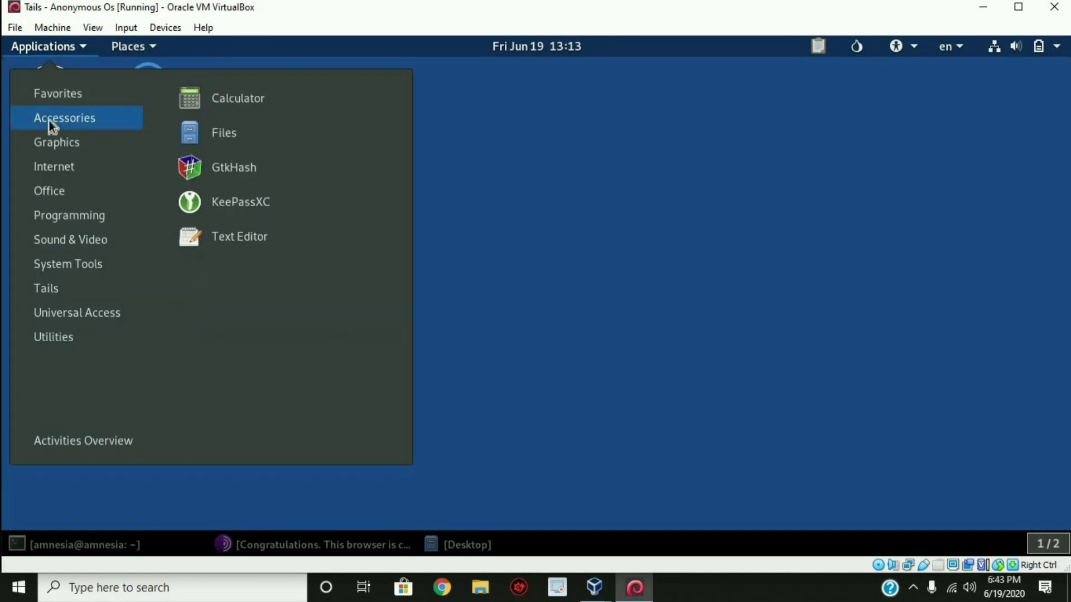
mouse_move(49, 146)
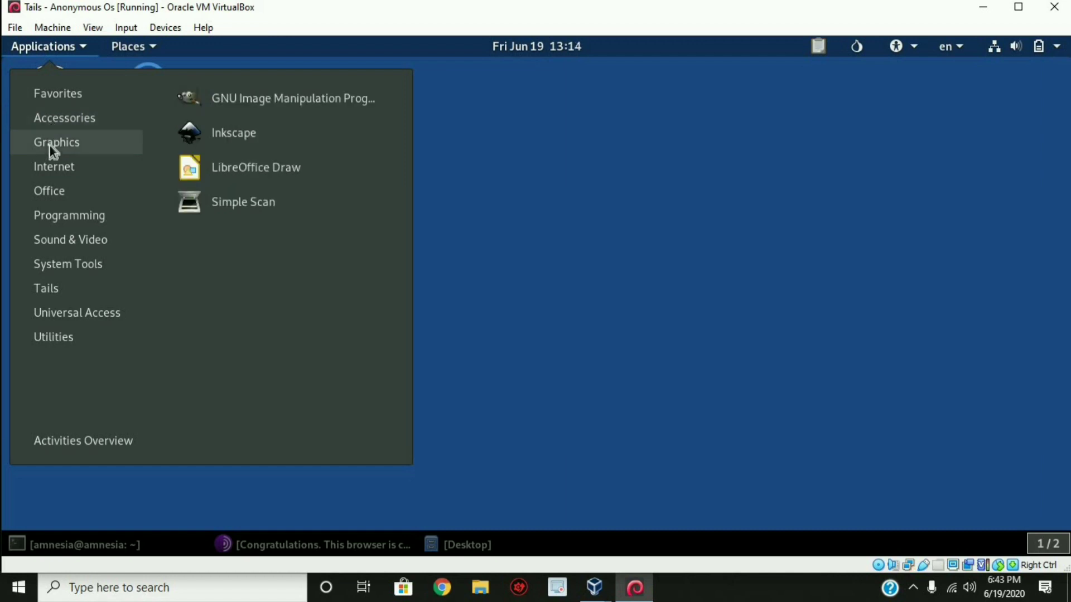
mouse_move(52, 172)
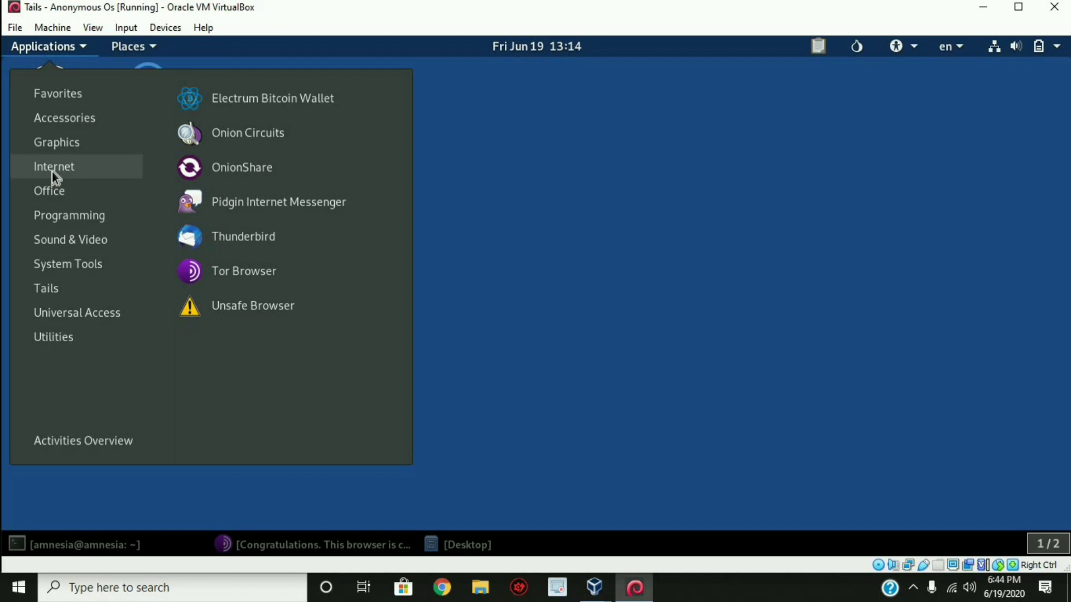
mouse_move(56, 191)
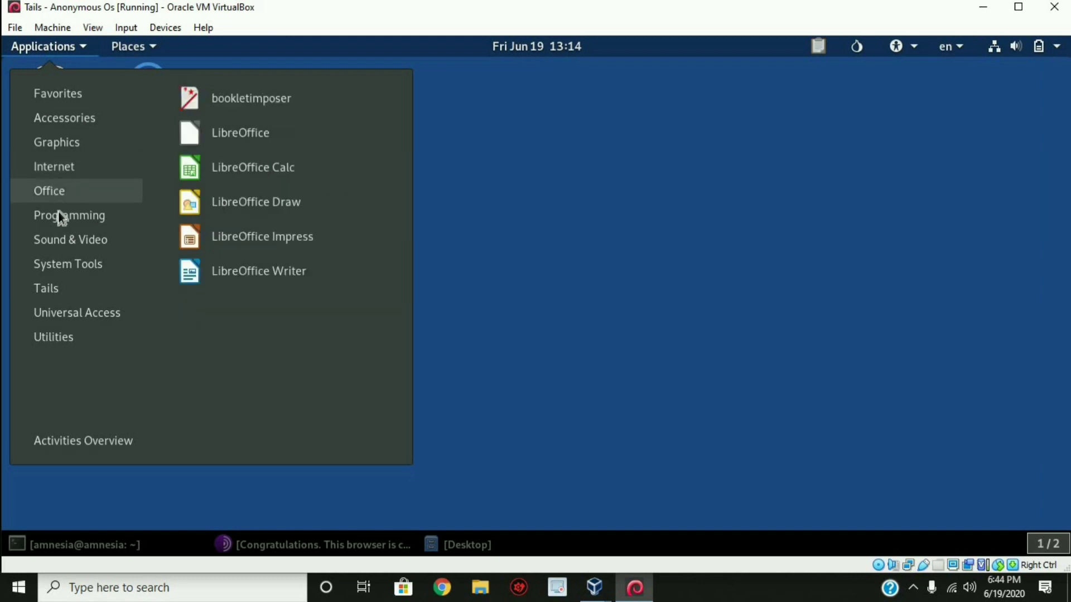
mouse_move(58, 215)
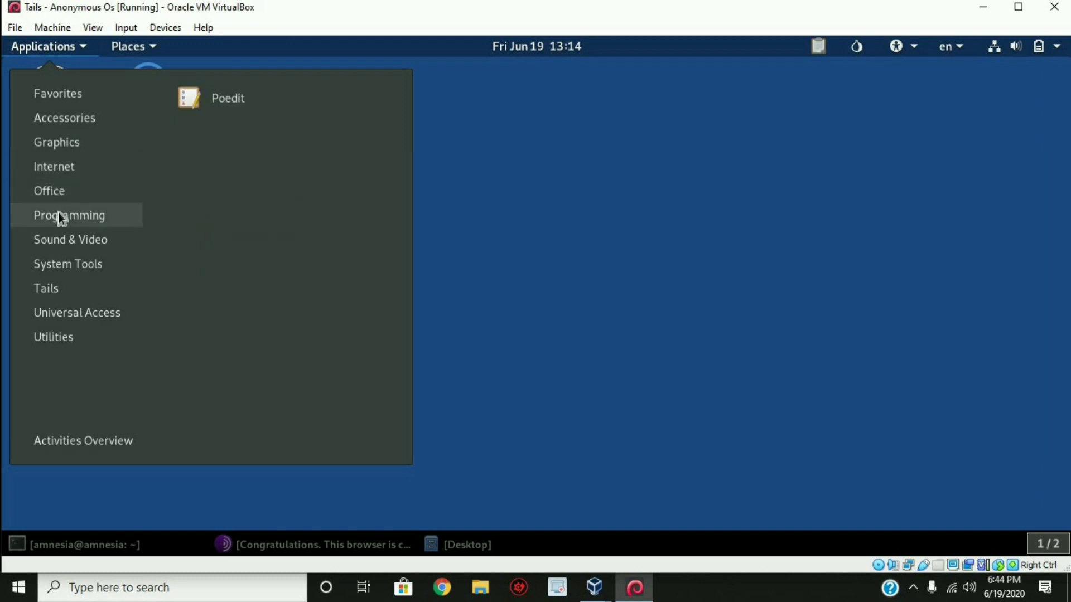
mouse_move(59, 242)
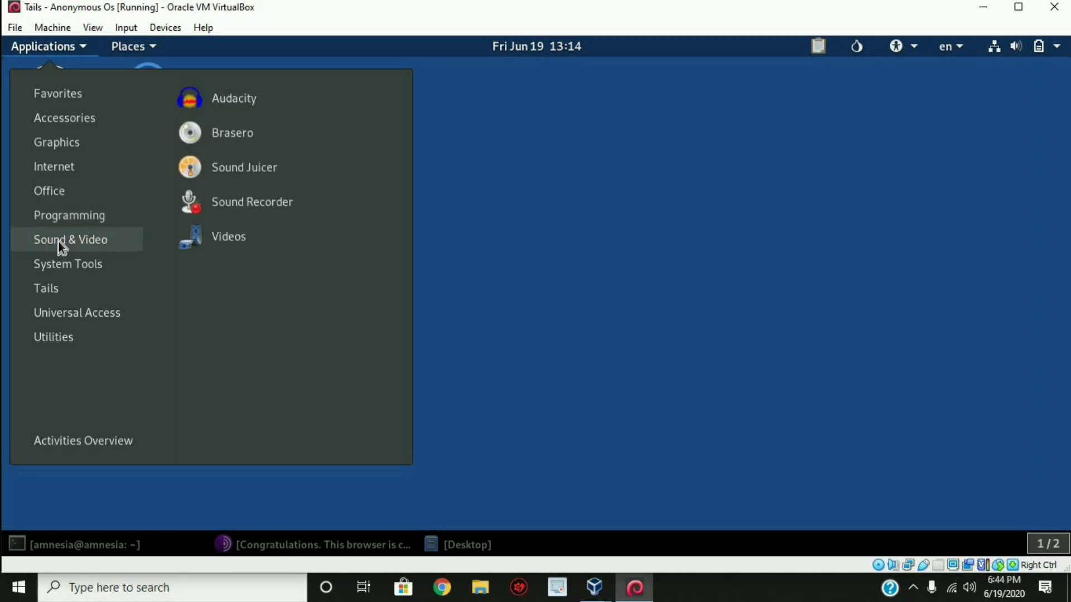
click(475, 242)
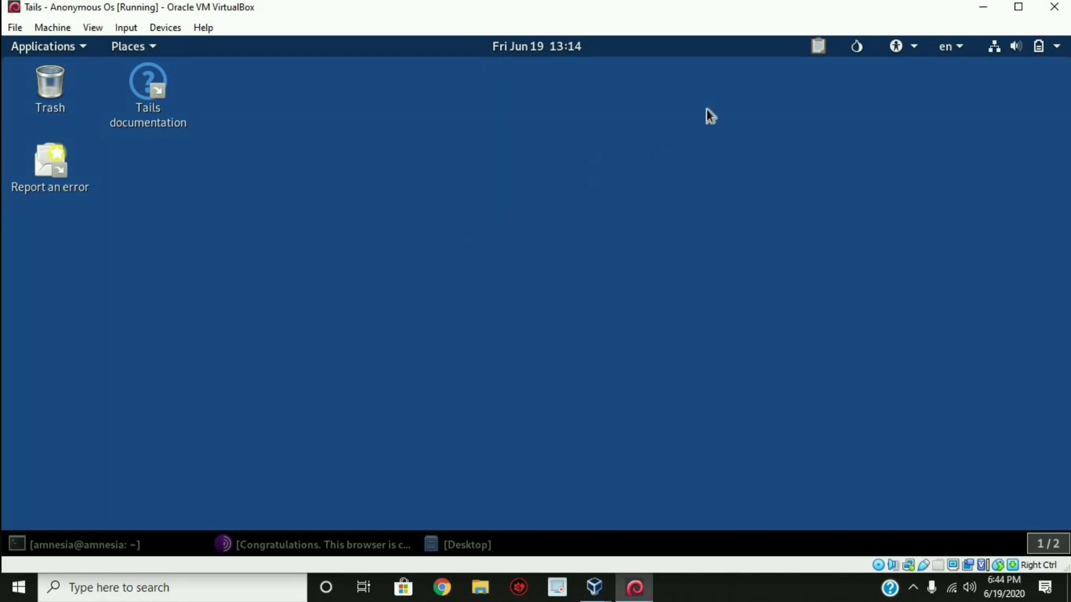
click(981, 8)
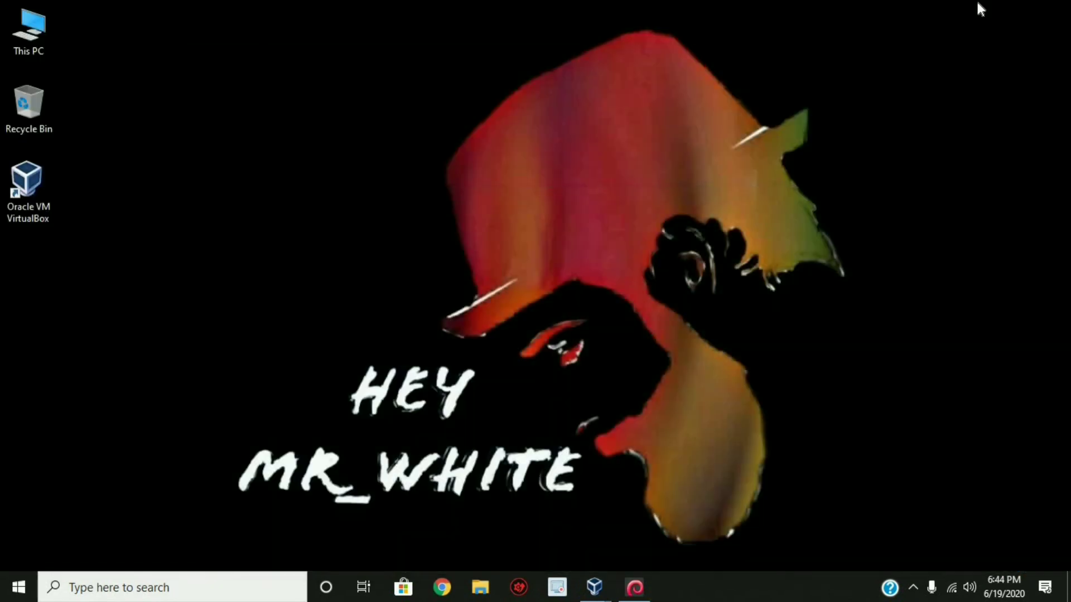